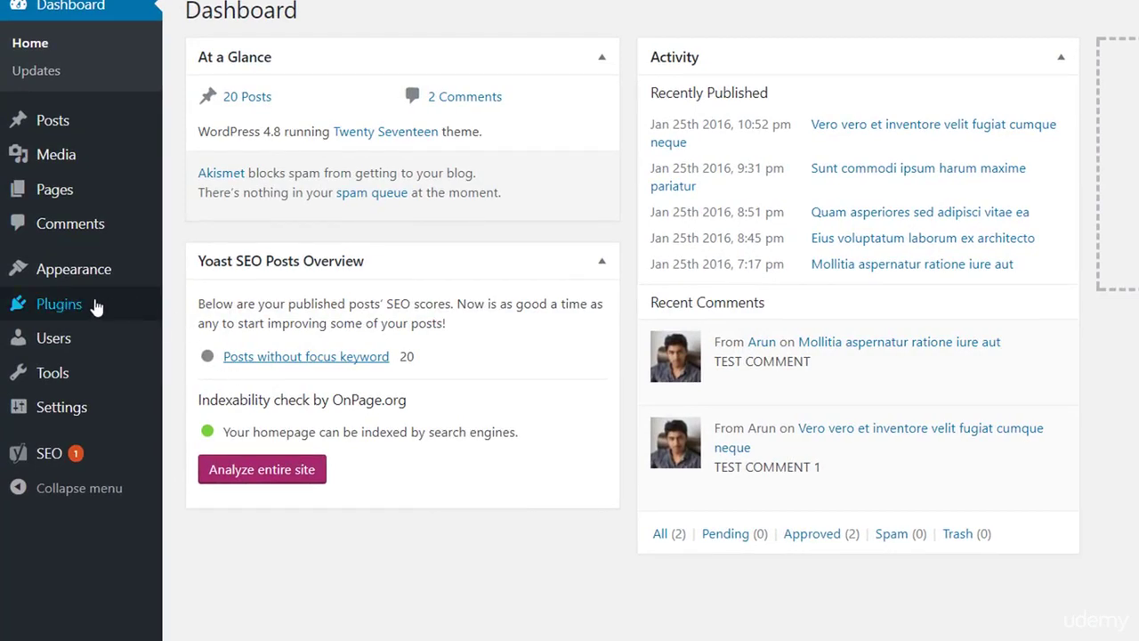
# Bring up the Plugins flyout submenu in the Dashboard's left sidebar
pyautogui.moveTo(82, 309)
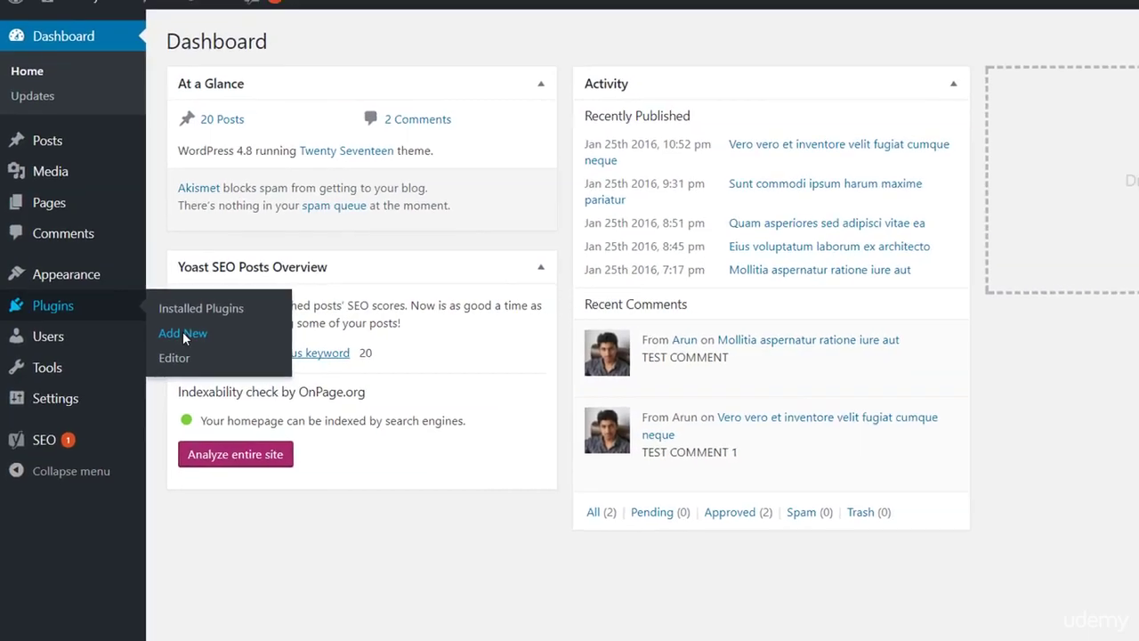
# Search the plugin directory for 'compress images' and browse the image-optimizer results
pyautogui.click(204, 334)
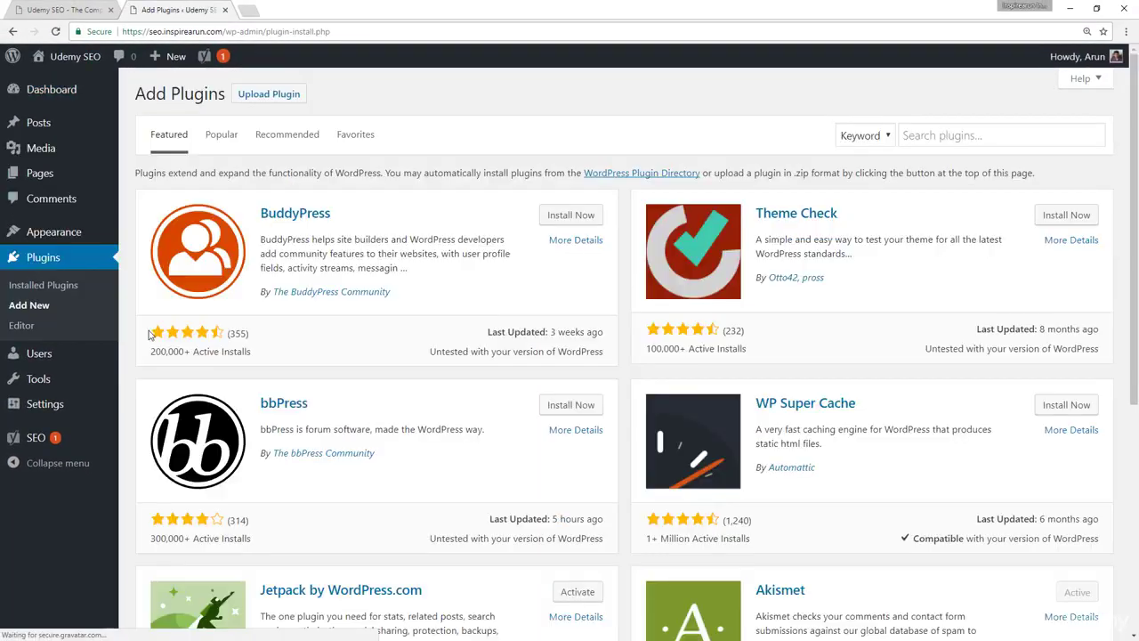
pyautogui.click(966, 135)
pyautogui.write('compress images')
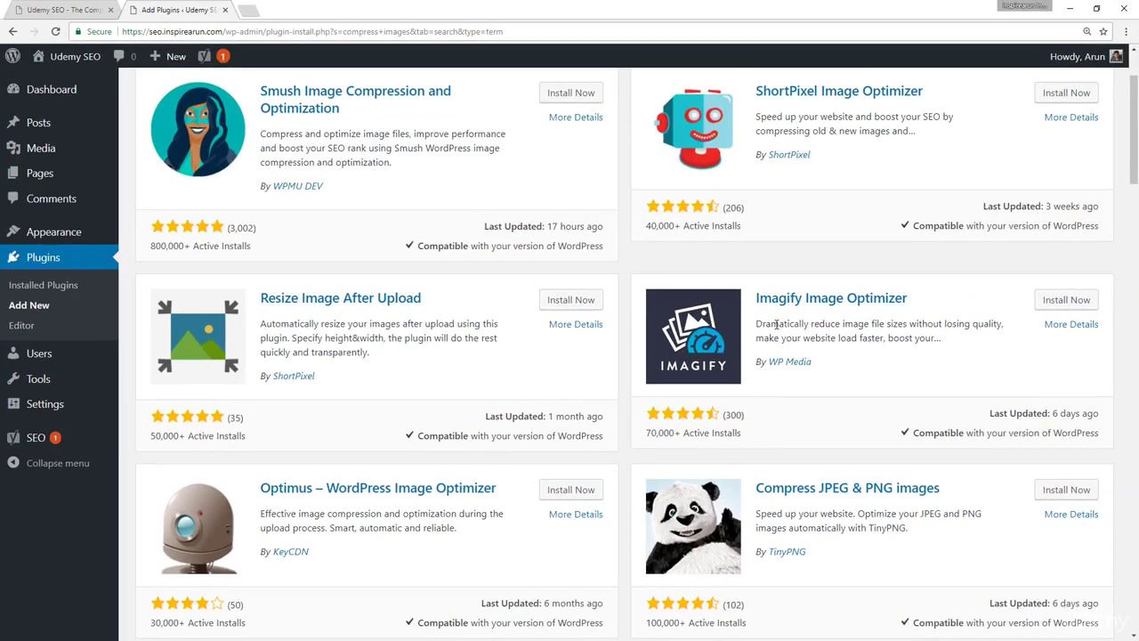
pyautogui.scroll(3, 777, 324)
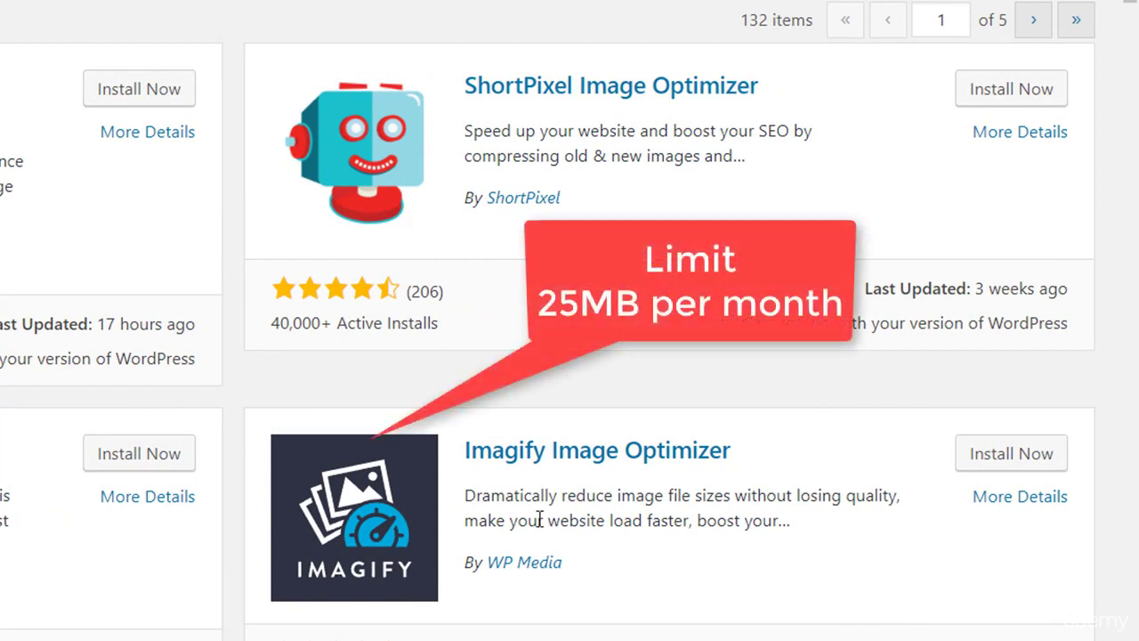
pyautogui.scroll(-3, 540, 519)
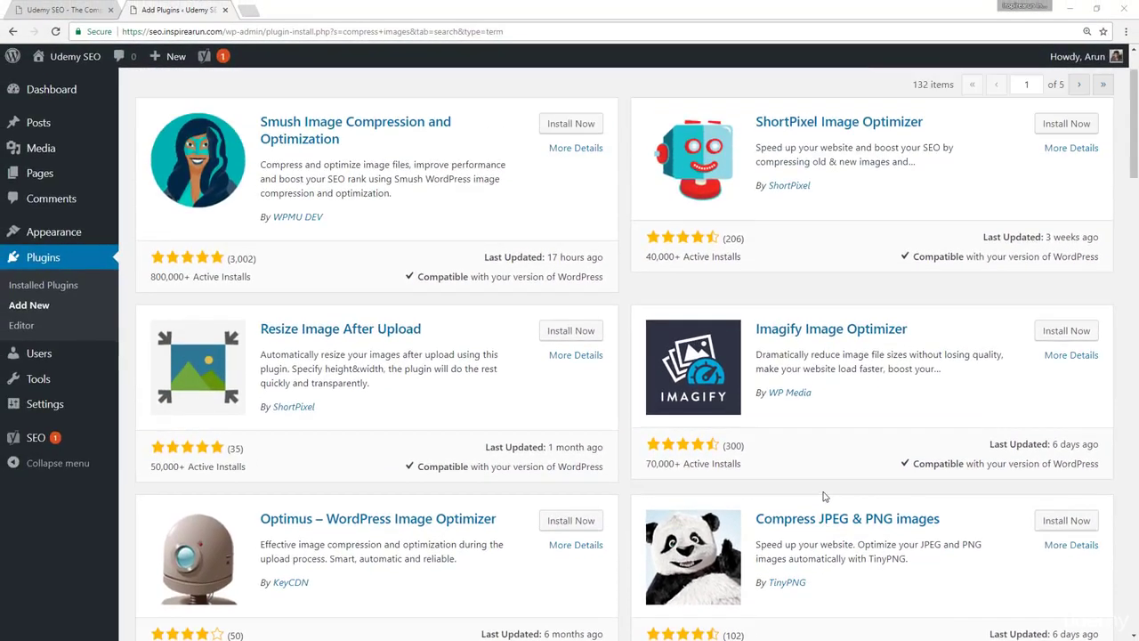
pyautogui.scroll(1, 599, 381)
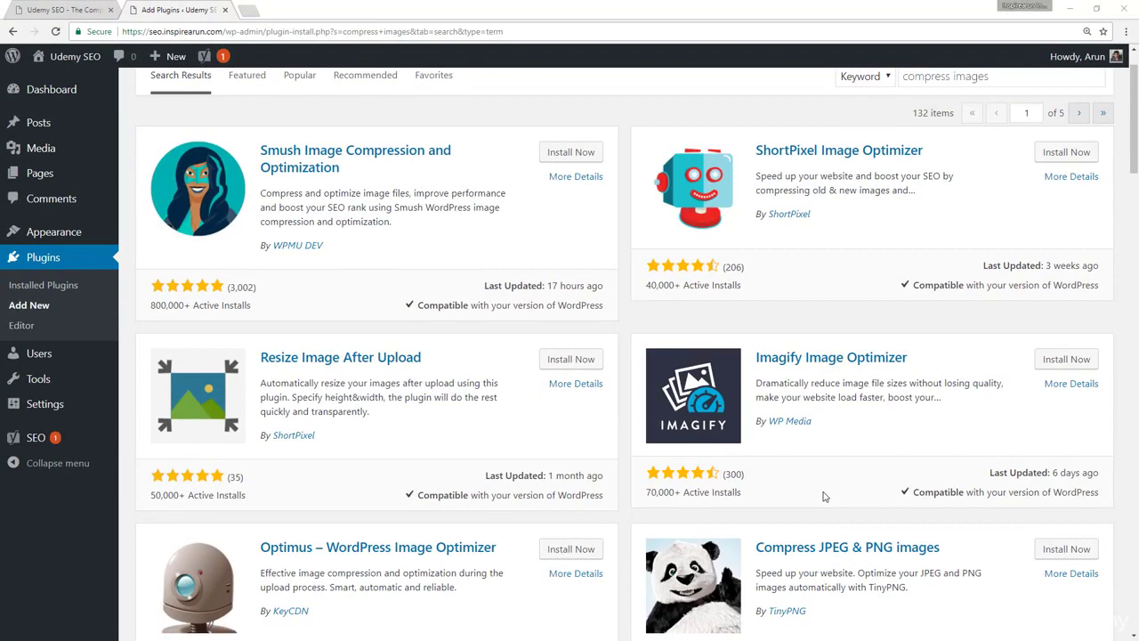
pyautogui.scroll(-1, 823, 497)
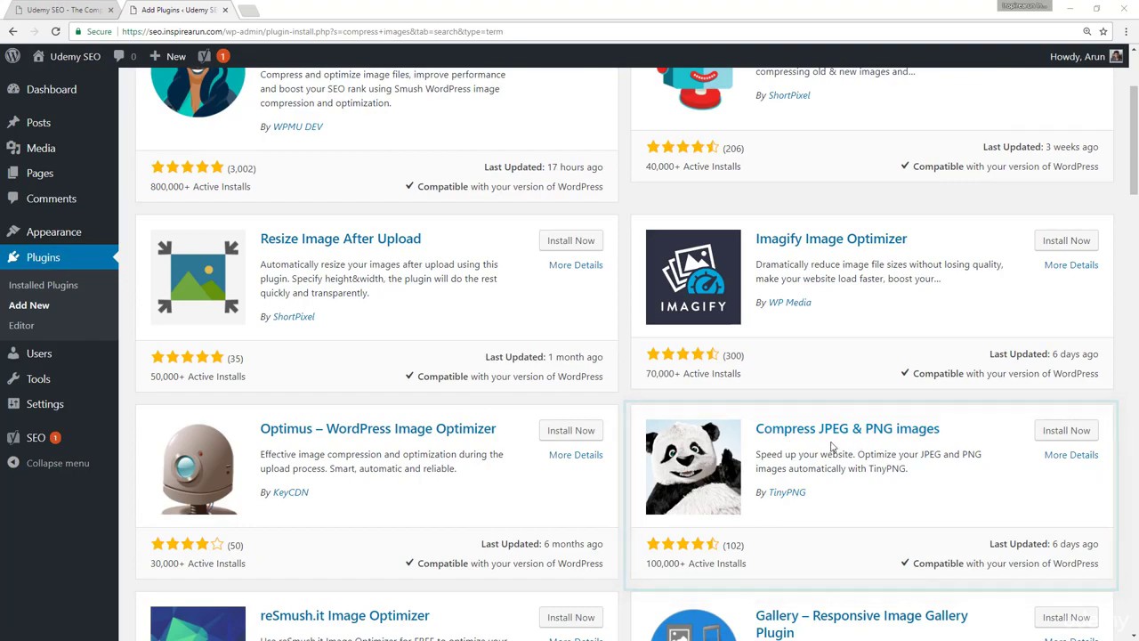
pyautogui.scroll(-1, 832, 447)
pyautogui.scroll(-2, 832, 447)
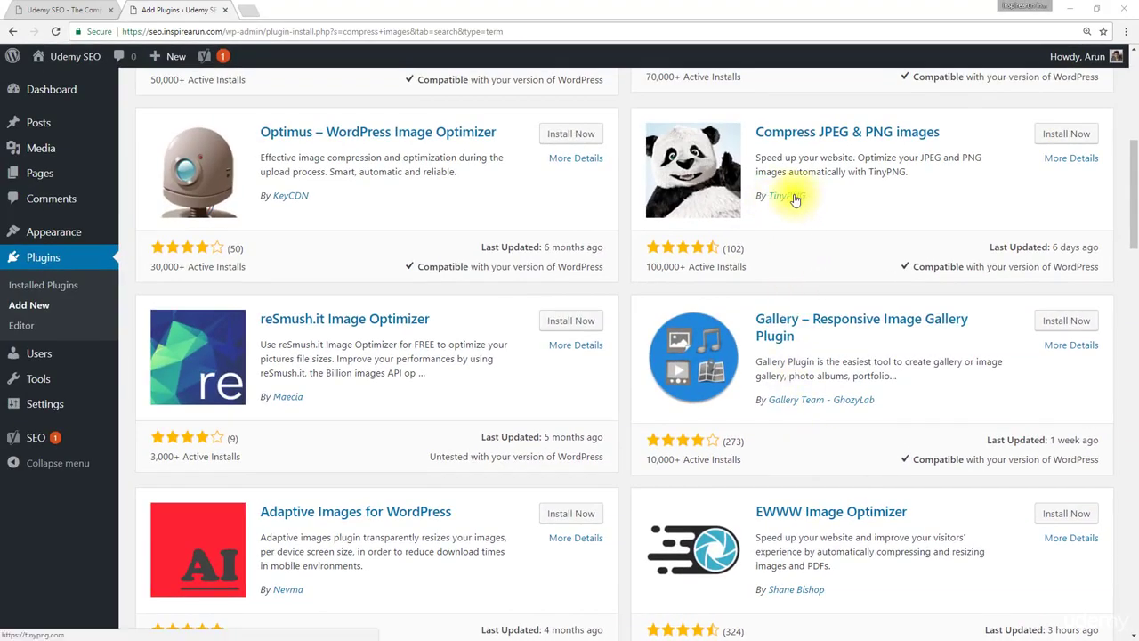
pyautogui.scroll(-2, 796, 199)
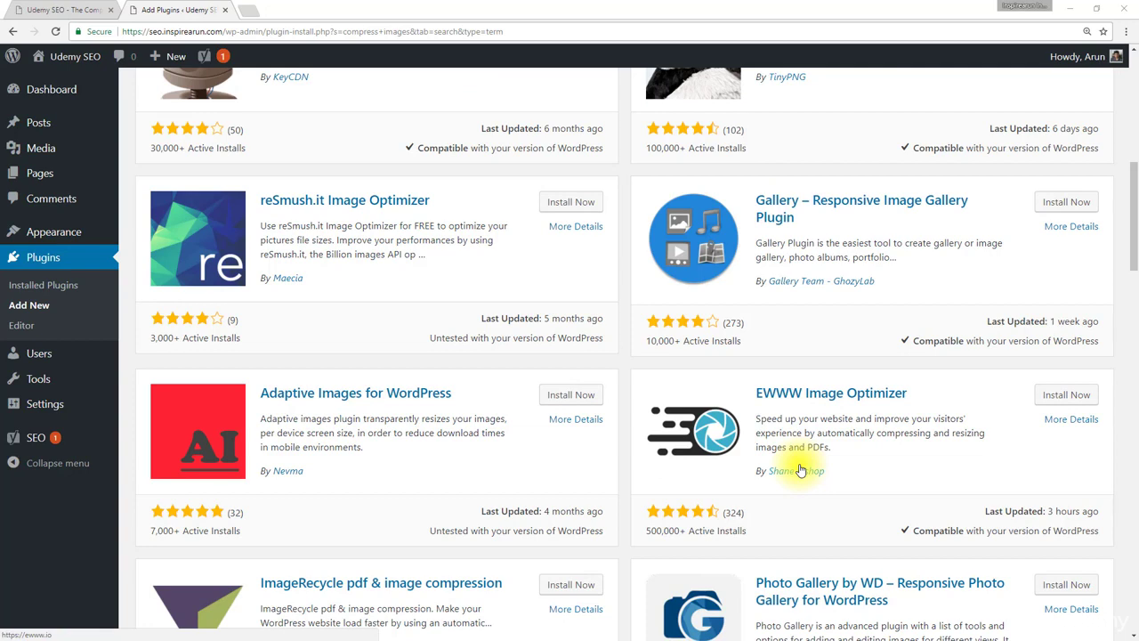
pyautogui.scroll(1, 800, 469)
pyautogui.scroll(1, 800, 470)
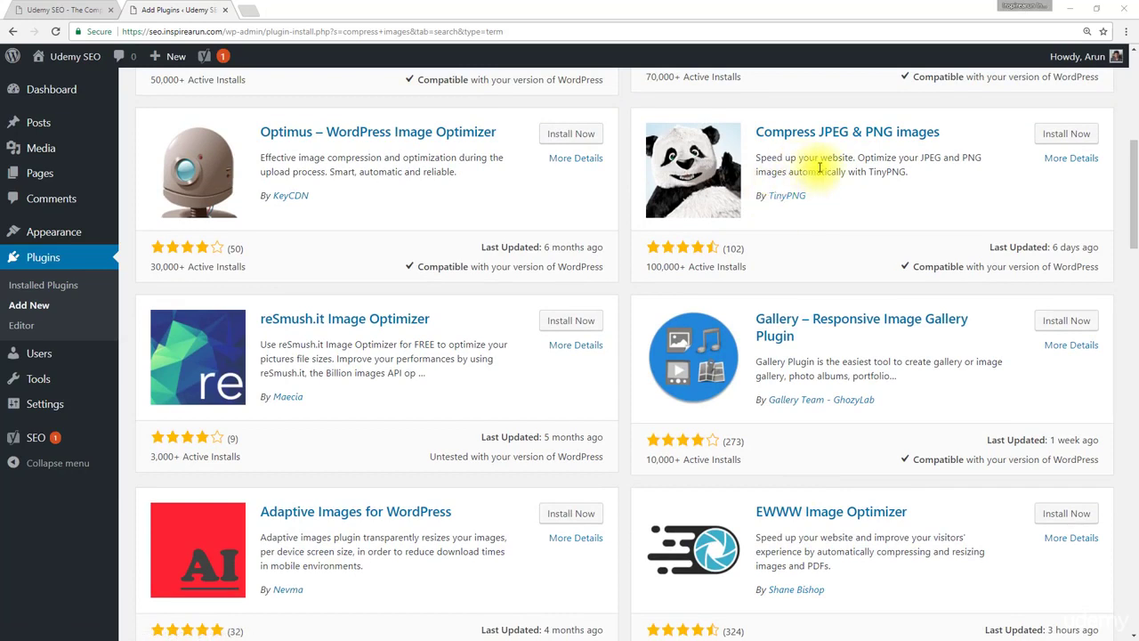
pyautogui.scroll(-2, 854, 258)
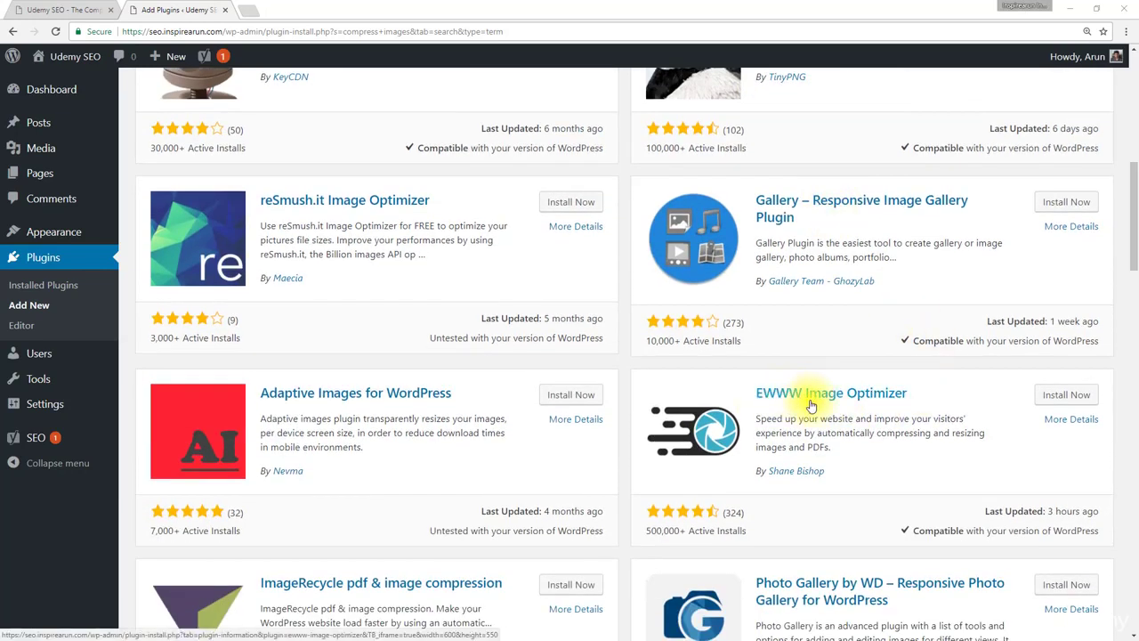
pyautogui.scroll(2, 811, 406)
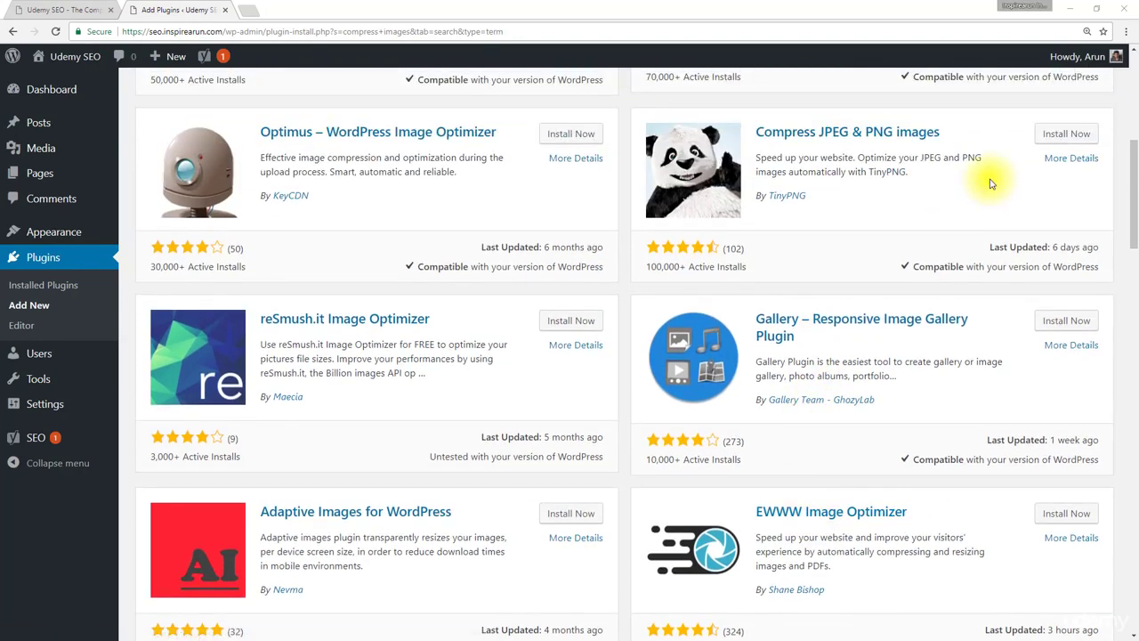
# Install Compress JPEG & PNG images and EWWW Image Optimizer, activating only Compress JPEG & PNG images
pyautogui.click(1064, 135)
pyautogui.scroll(-1, 1024, 201)
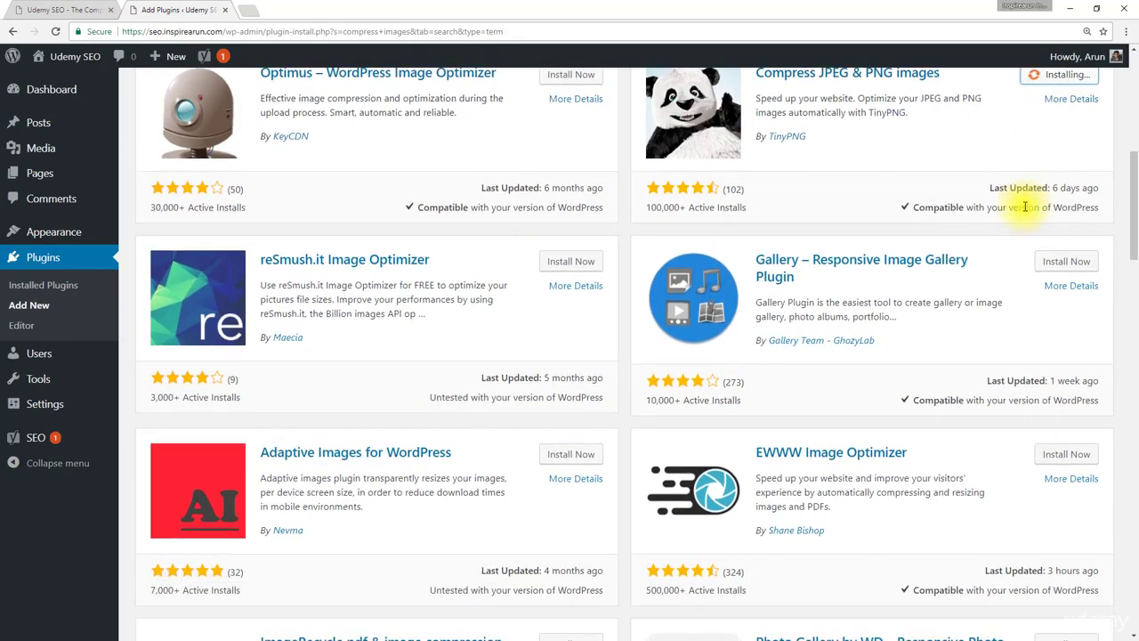
pyautogui.click(1066, 454)
pyautogui.scroll(1, 872, 400)
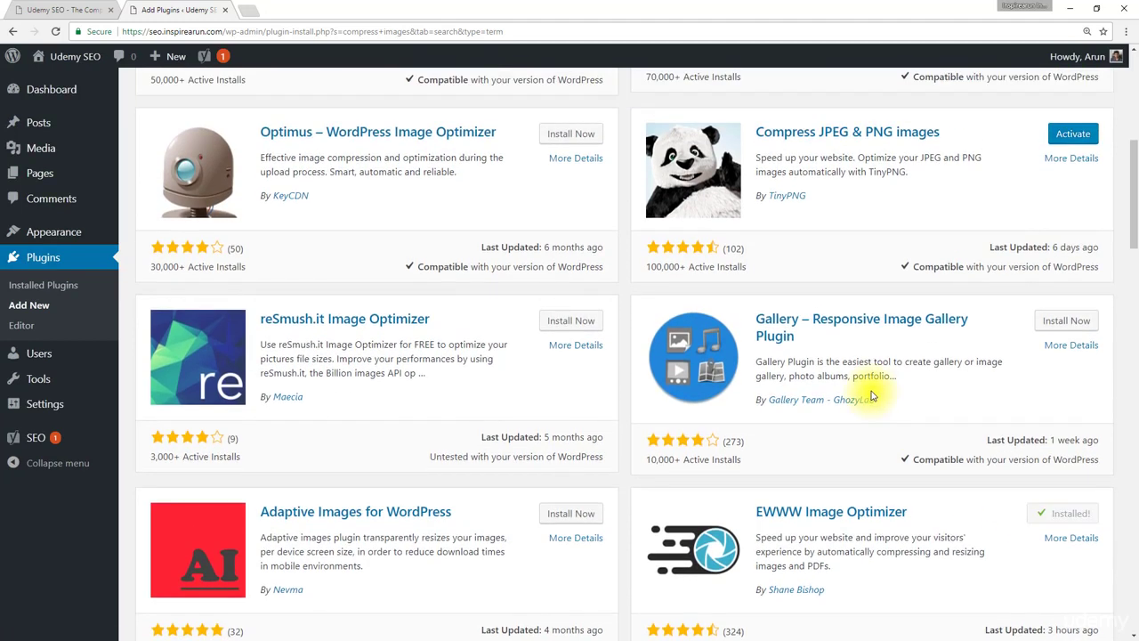
pyautogui.click(1073, 133)
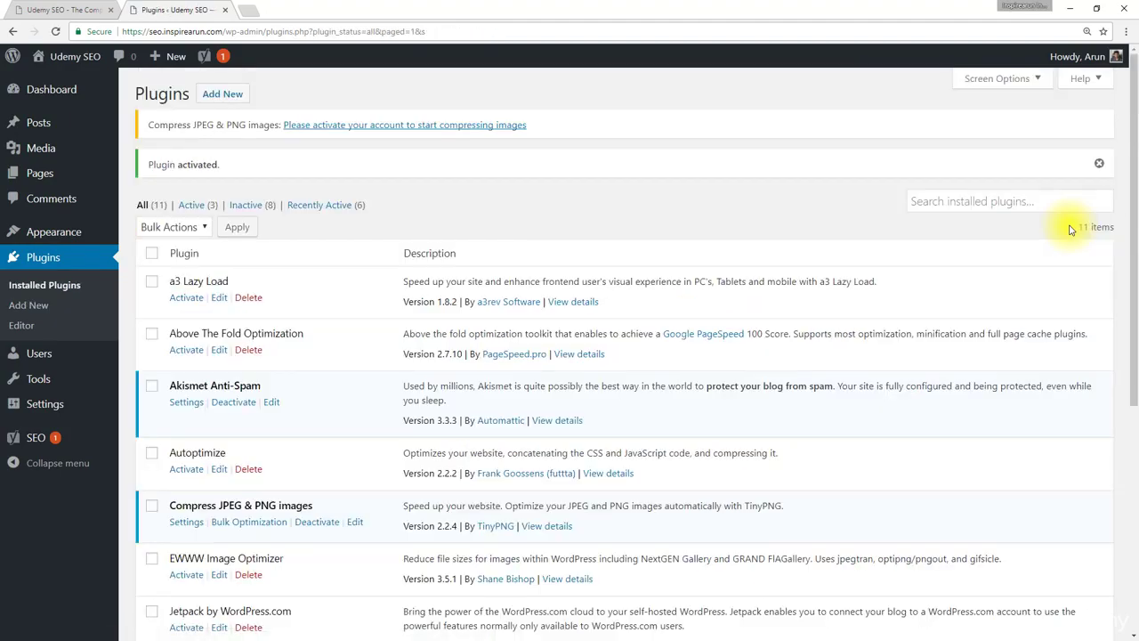
pyautogui.scroll(-4, 440, 161)
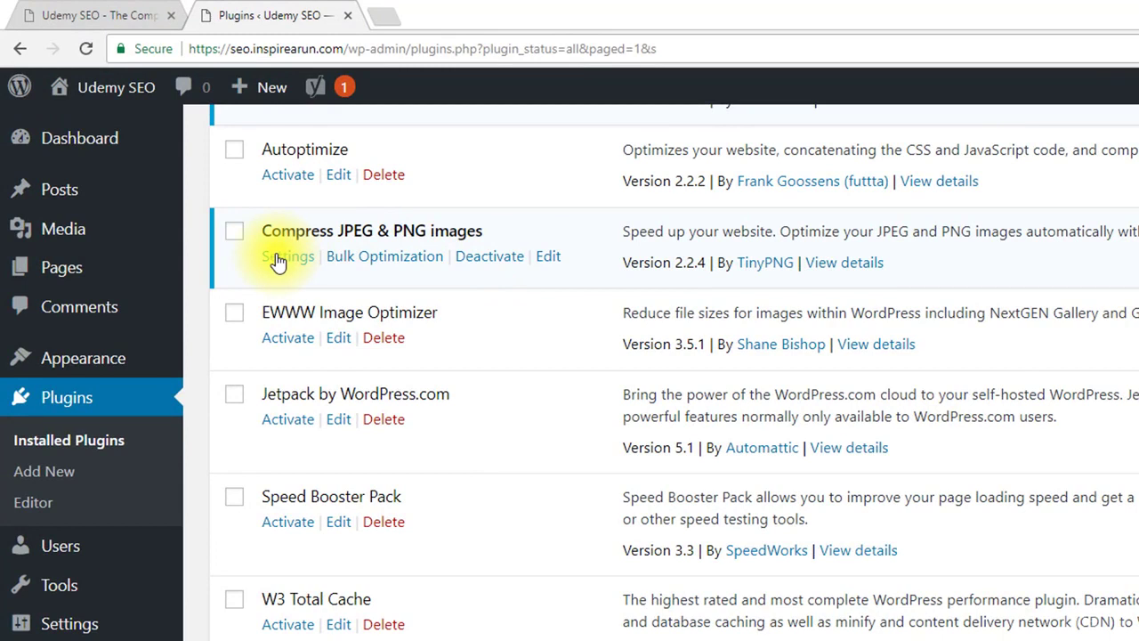
# Open the Compress JPEG & PNG images settings and reload Media Settings to confirm the TinyPNG account is connected
pyautogui.click(278, 261)
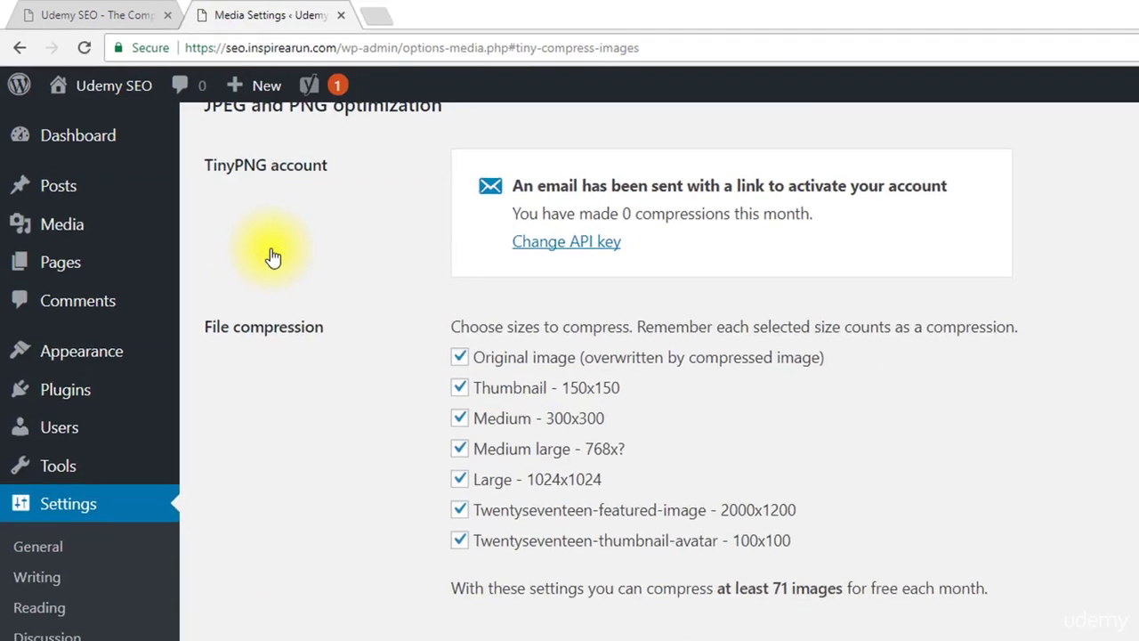
pyautogui.scroll(3, 198, 222)
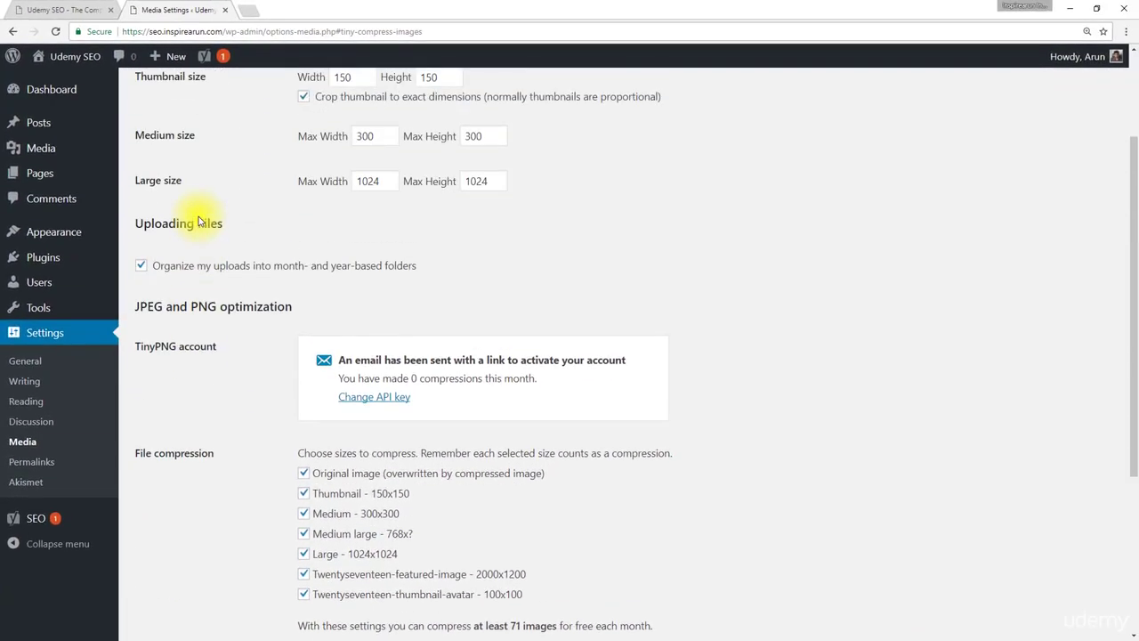
pyautogui.scroll(2, 198, 222)
pyautogui.scroll(-4, 198, 218)
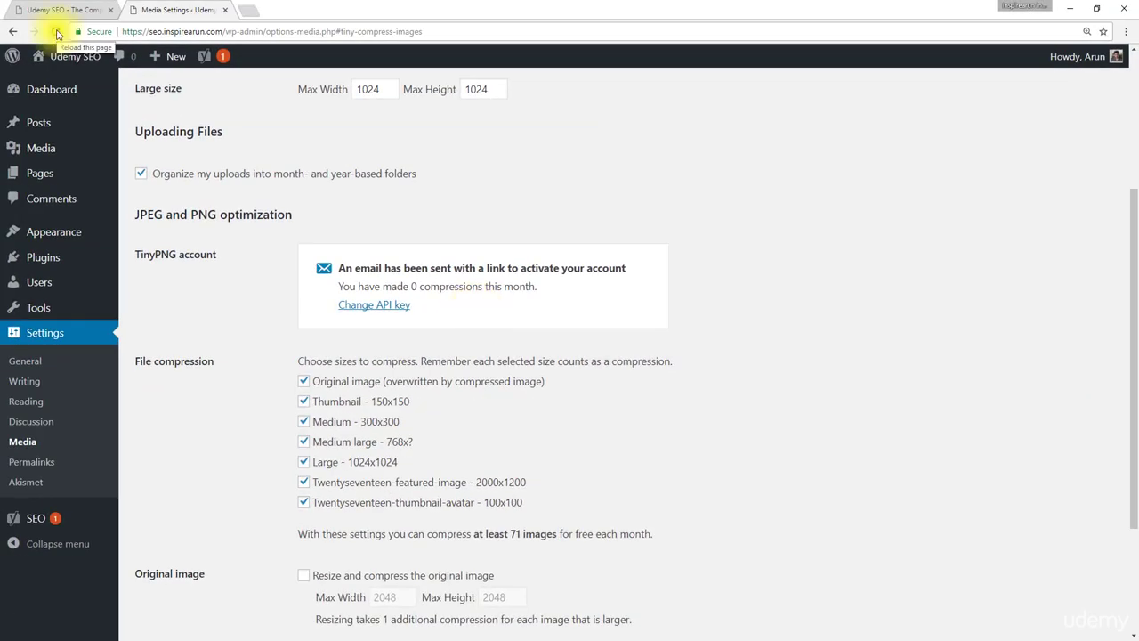
pyautogui.click(57, 33)
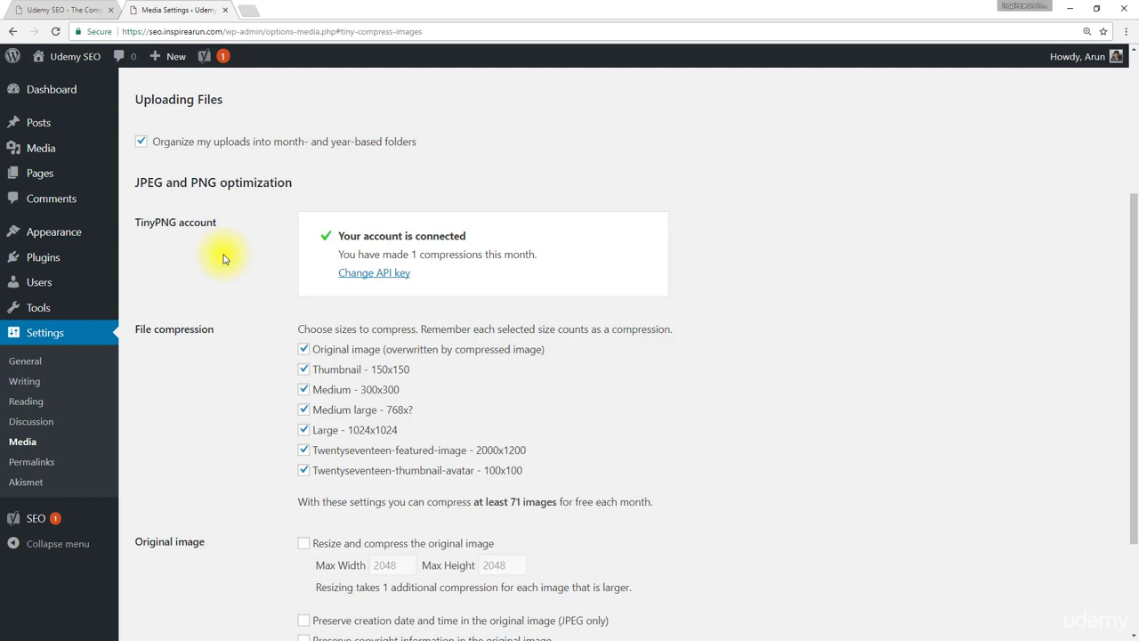
pyautogui.scroll(1, 224, 258)
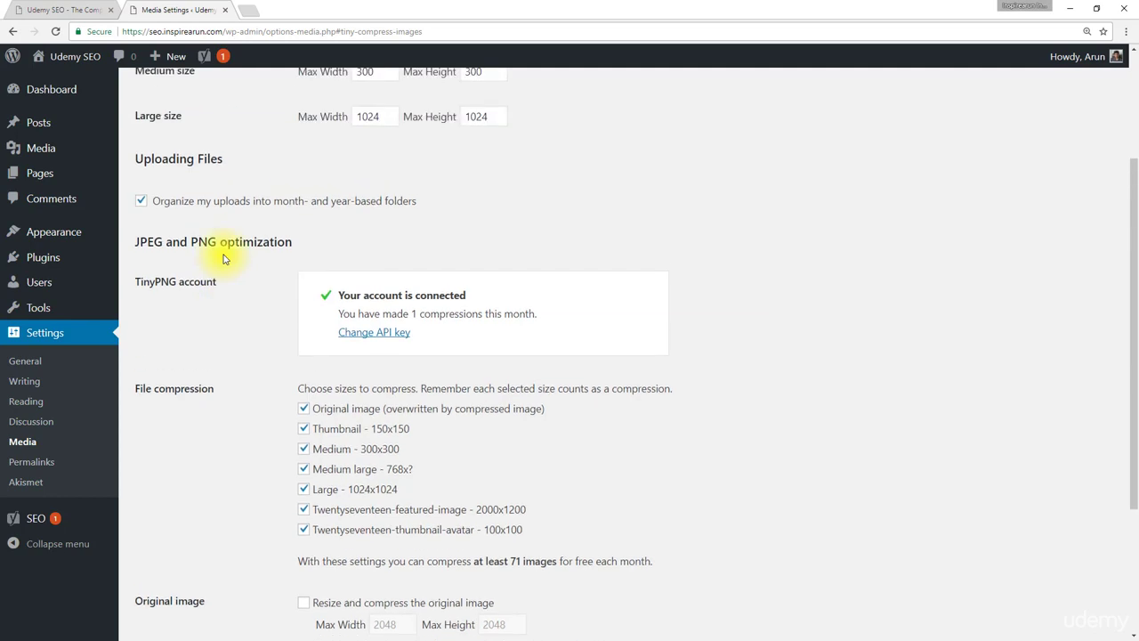
pyautogui.scroll(3, 223, 258)
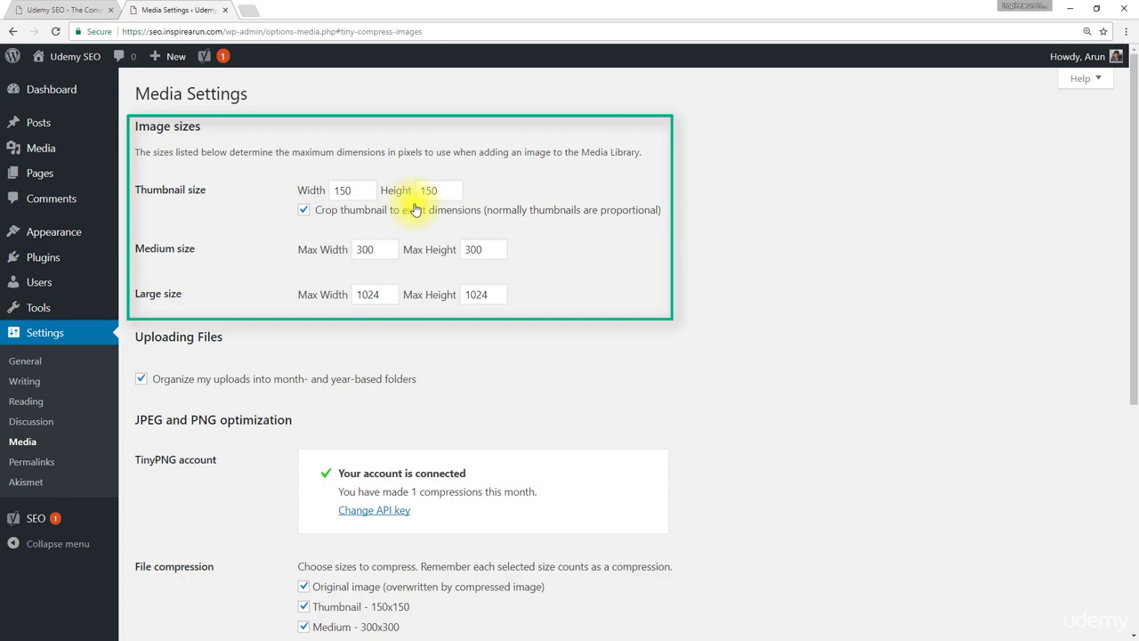
pyautogui.scroll(-2, 436, 194)
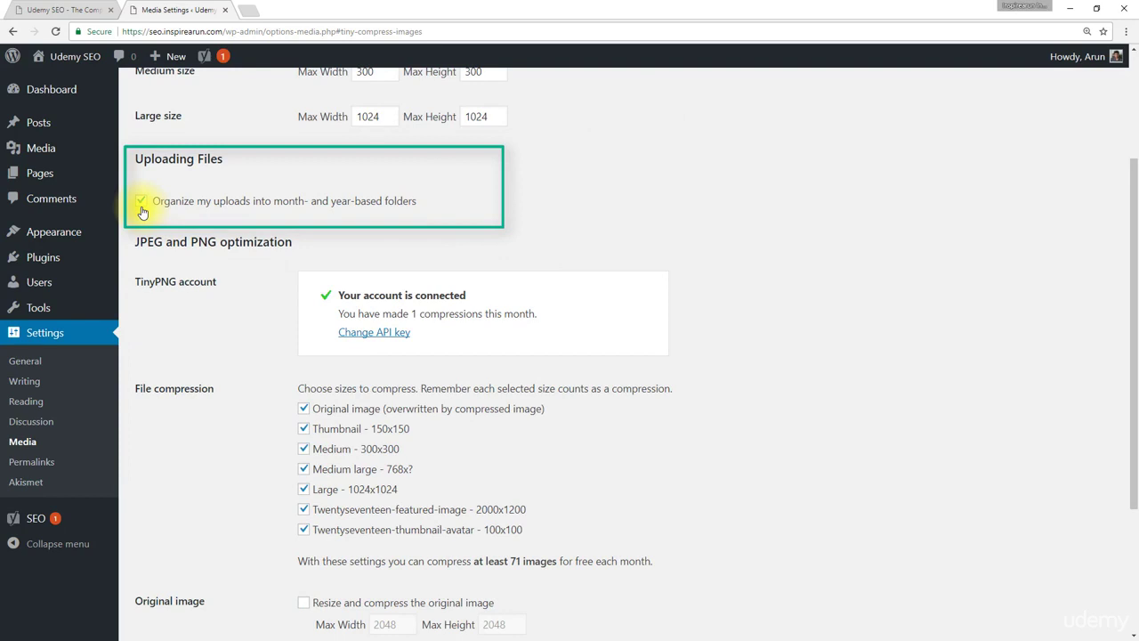
pyautogui.scroll(-2, 344, 222)
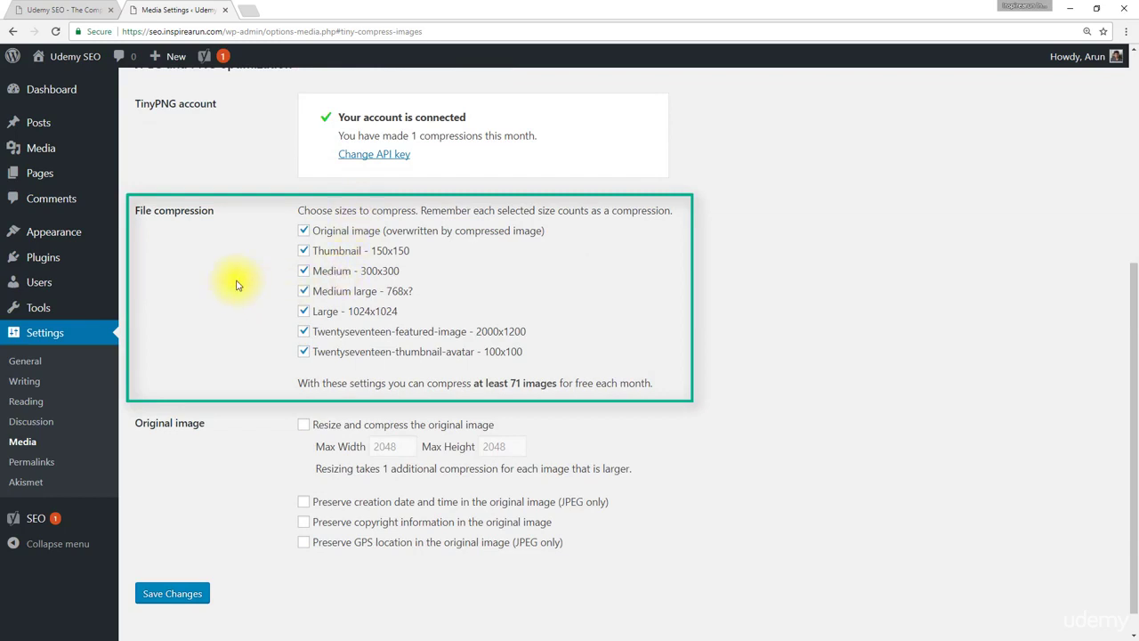
# Switch compression of the original image size off and back on
pyautogui.click(303, 230)
pyautogui.click(303, 234)
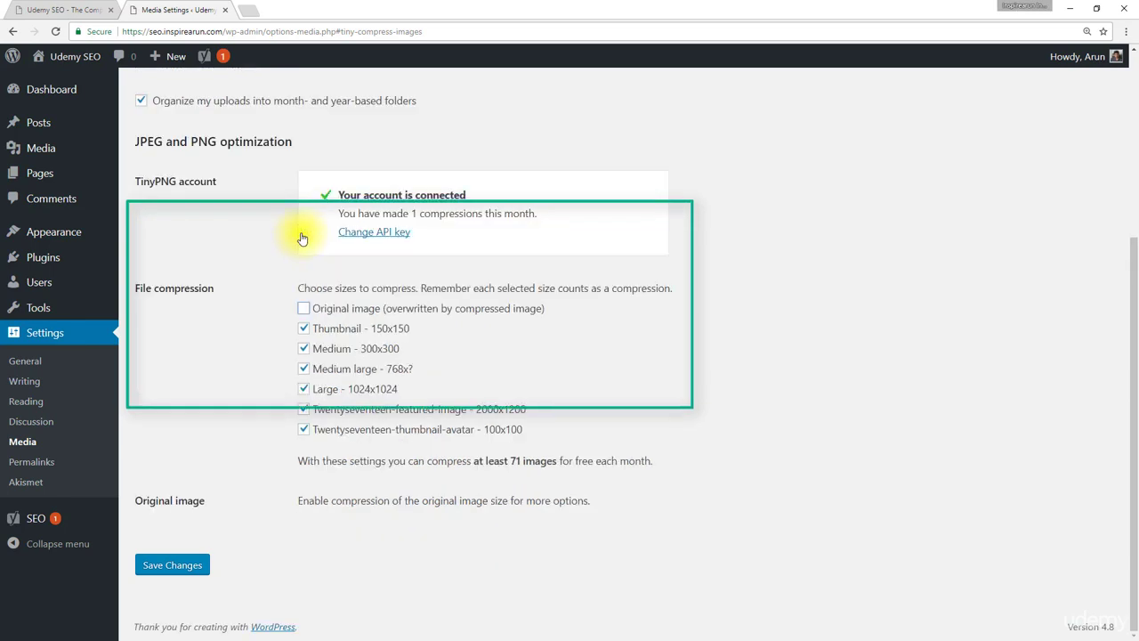
pyautogui.click(303, 308)
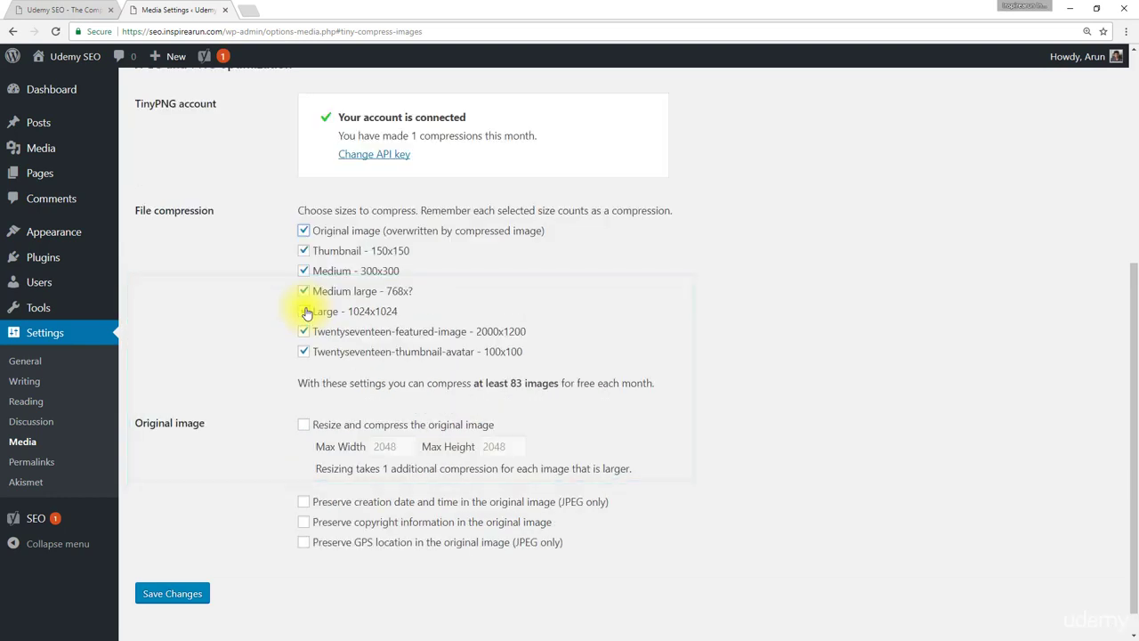
pyautogui.scroll(4, 310, 450)
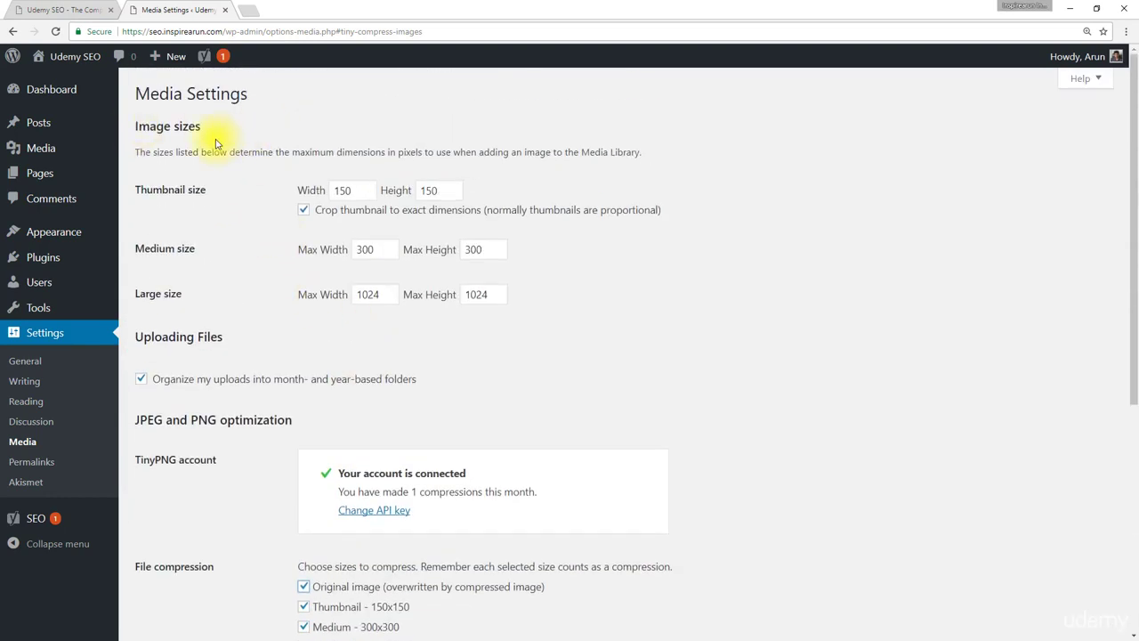
pyautogui.scroll(-3, 305, 158)
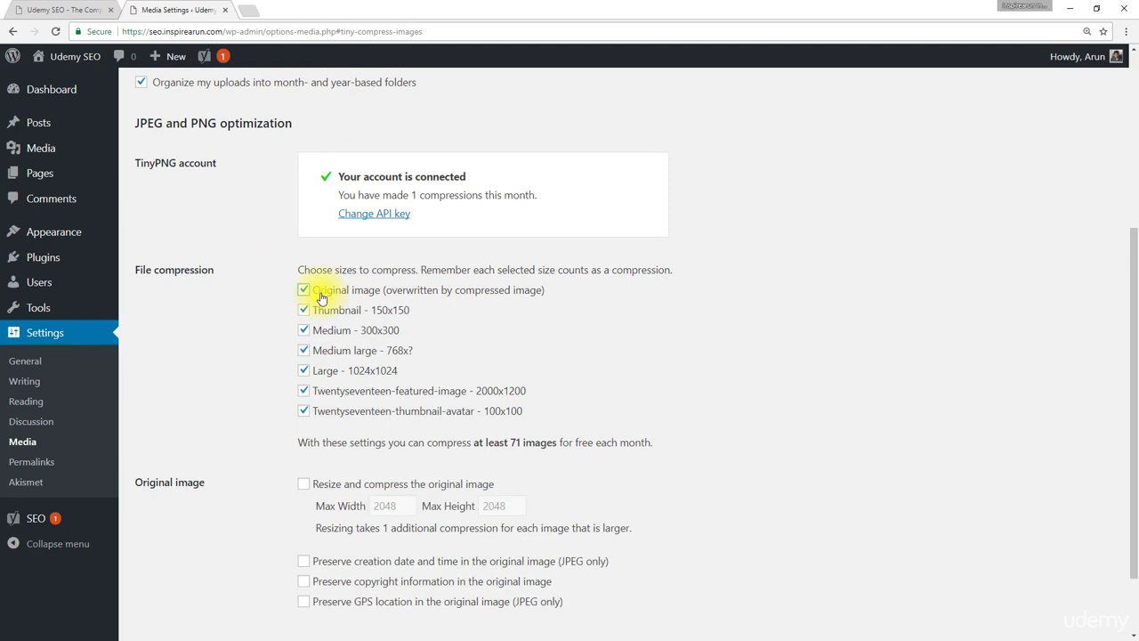
pyautogui.scroll(-1, 321, 298)
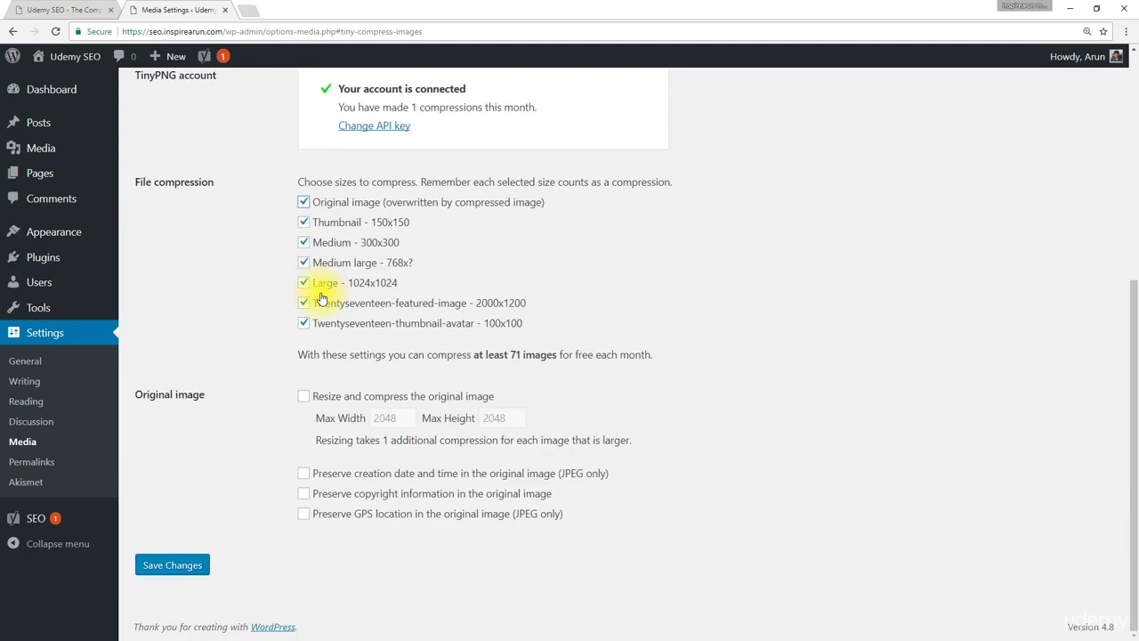
# Leave original-image resizing off and exclude the Twentyseventeen-featured-image size from compression
pyautogui.click(304, 398)
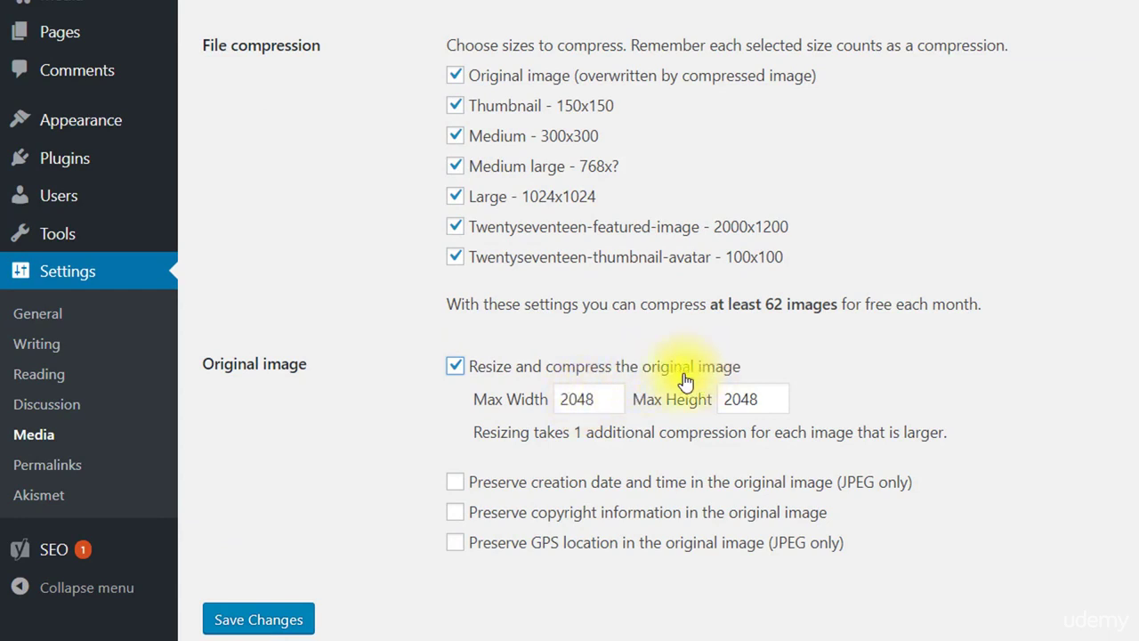
pyautogui.click(456, 367)
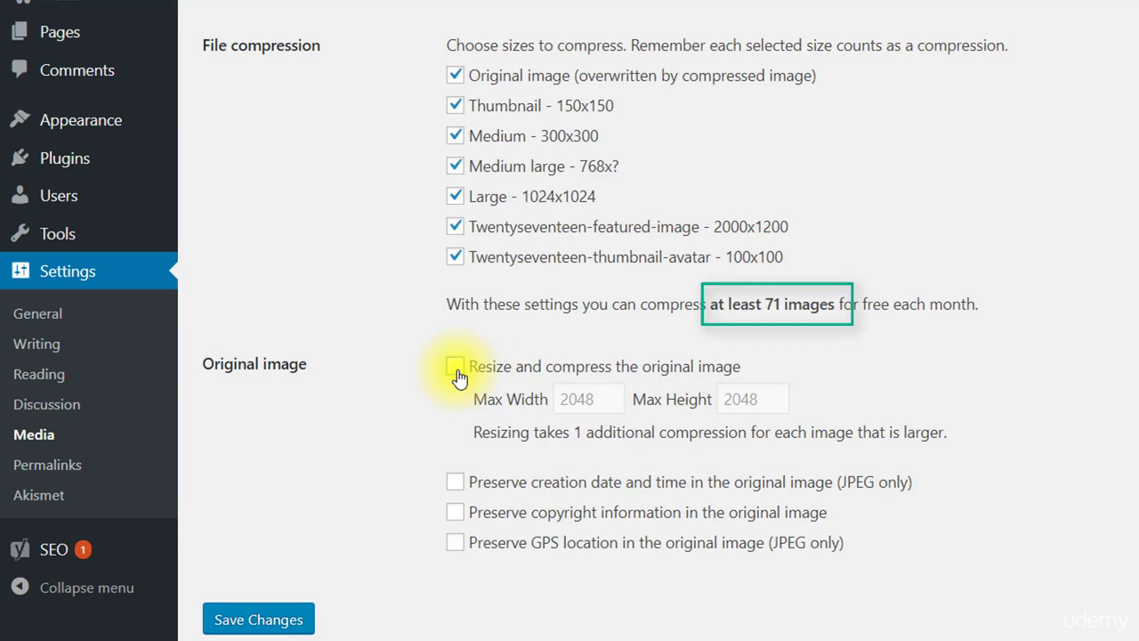
pyautogui.click(456, 368)
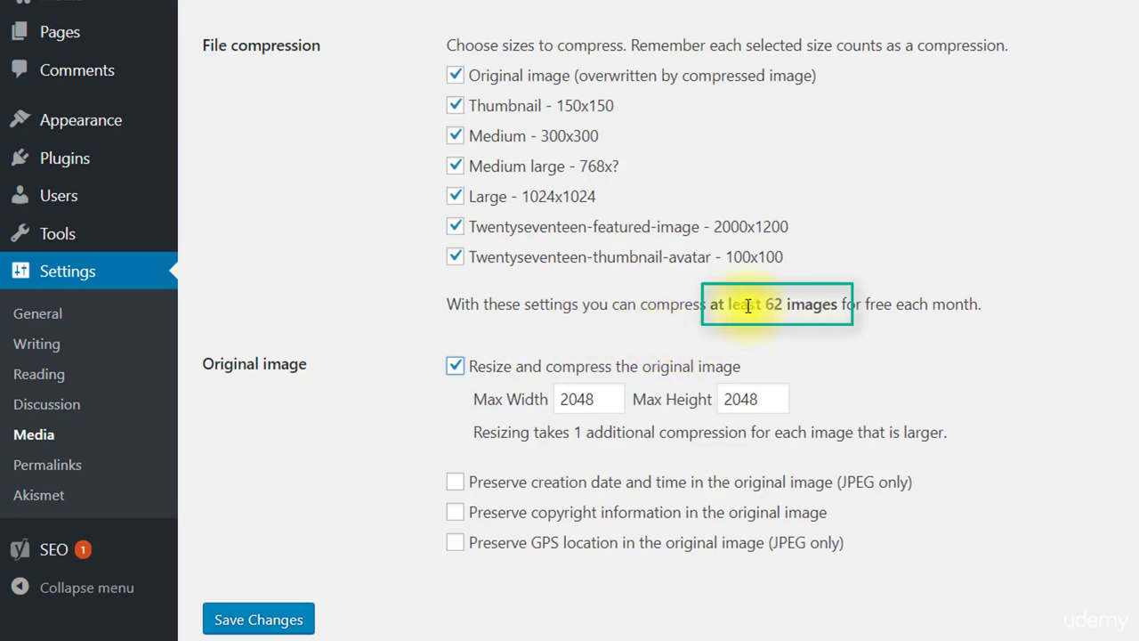
pyautogui.moveTo(764, 305); pyautogui.dragTo(838, 303)
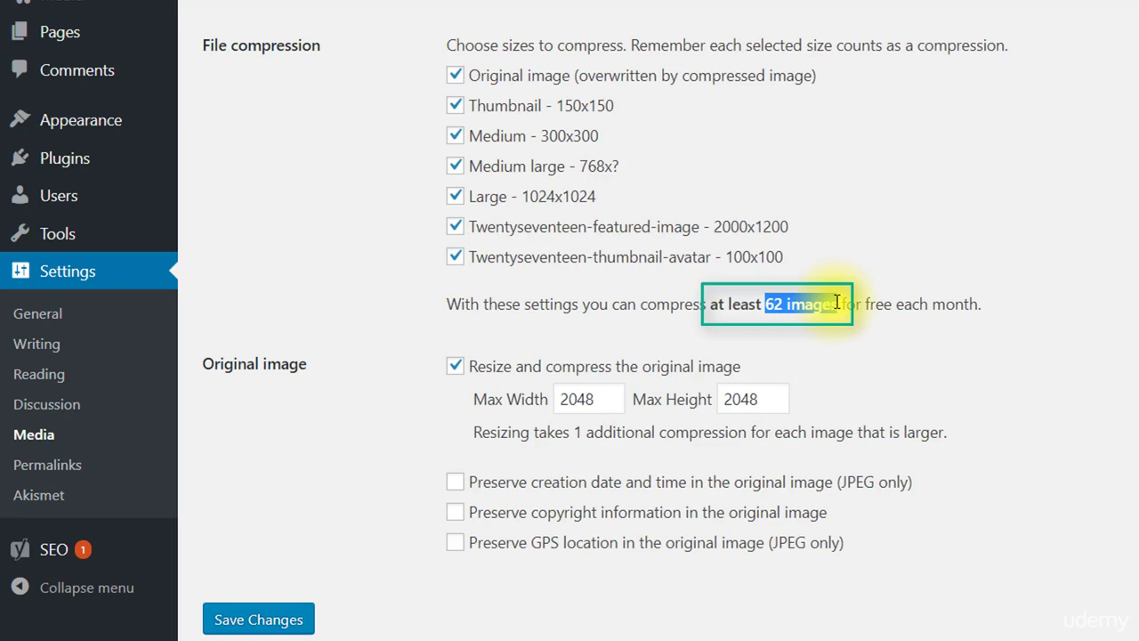
pyautogui.click(457, 371)
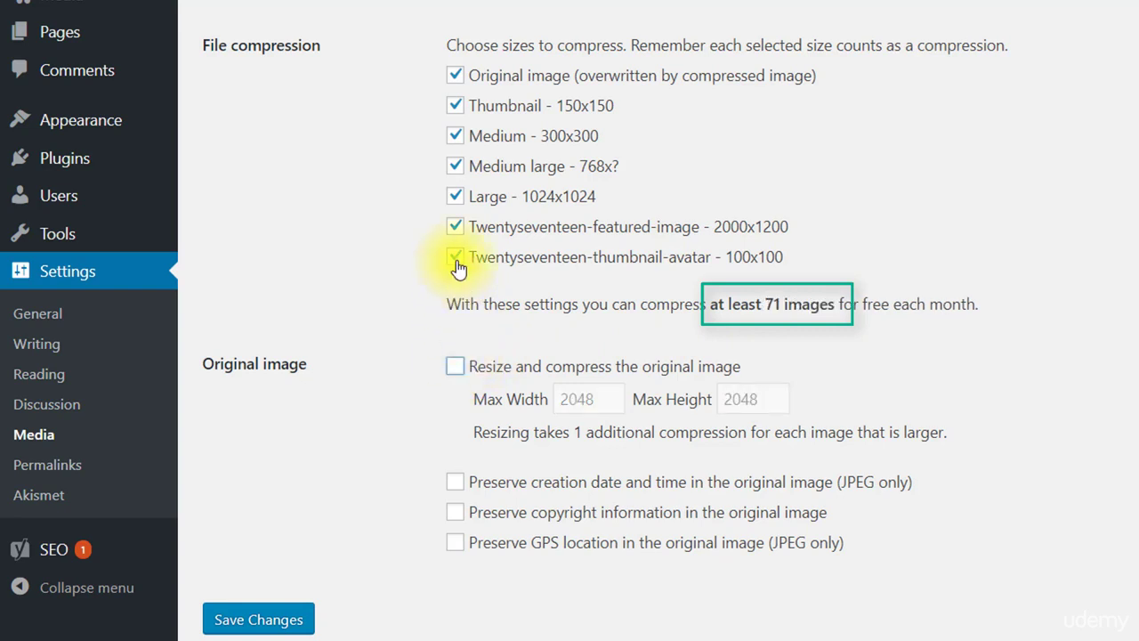
pyautogui.click(456, 228)
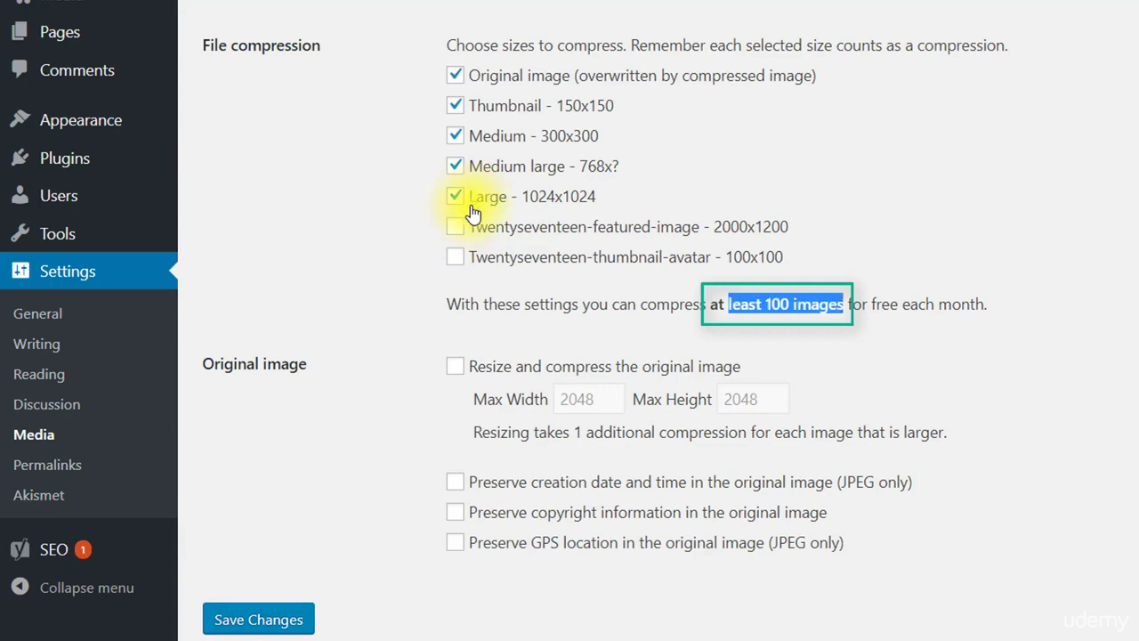
# Re-include both Twentyseventeen image sizes, save the Media Settings, and go to Installed Plugins
pyautogui.click(416, 209)
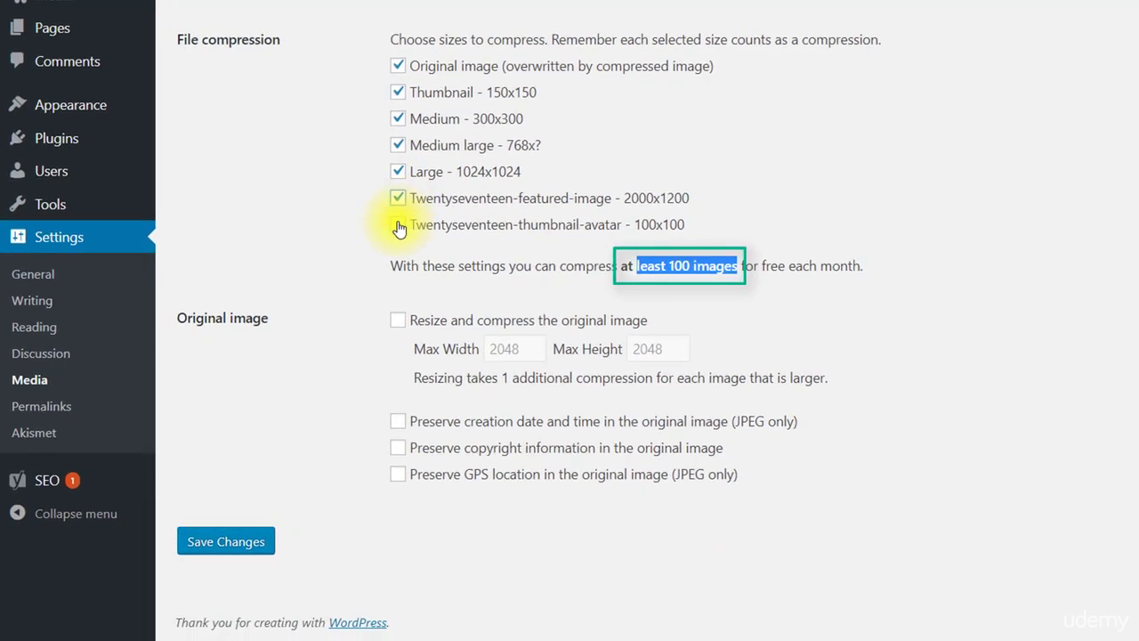
pyautogui.click(416, 234)
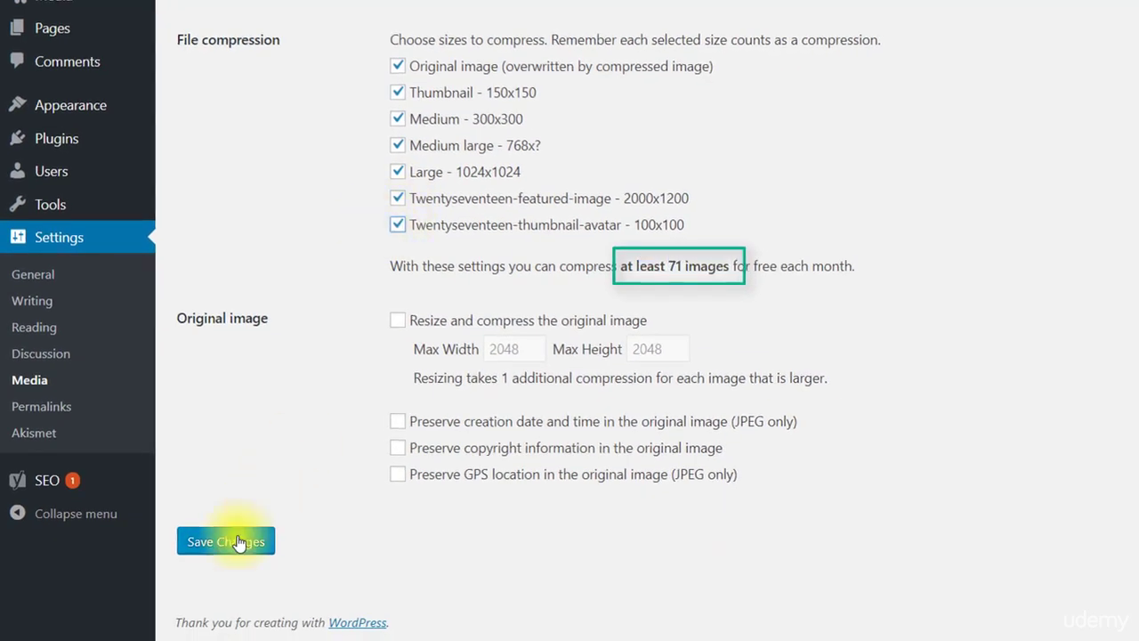
pyautogui.click(239, 543)
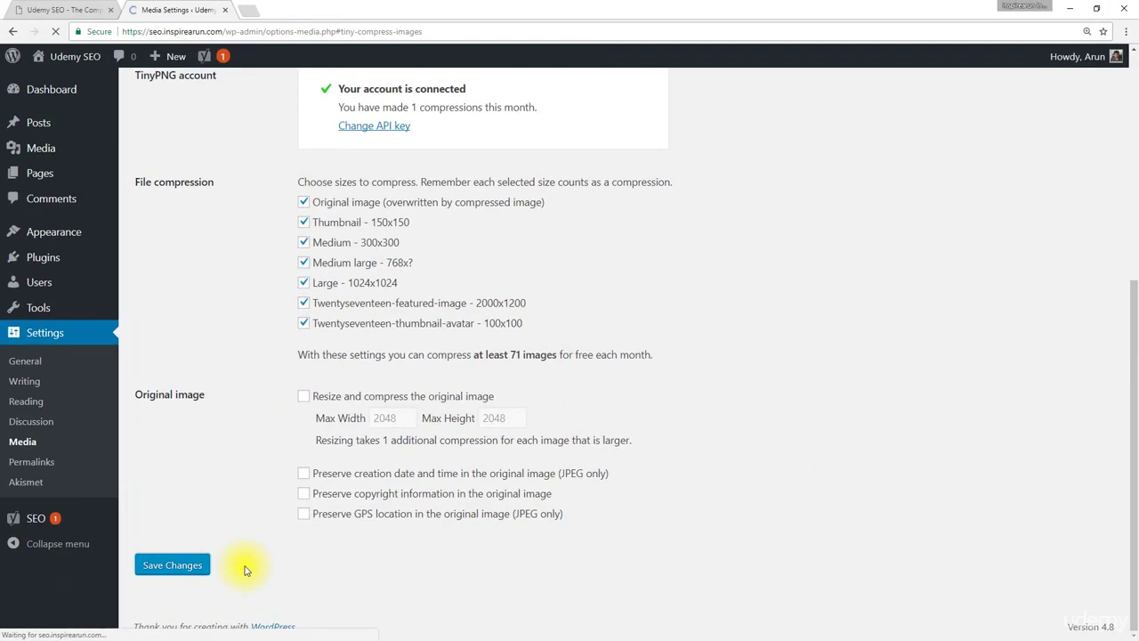
pyautogui.moveTo(69, 145)
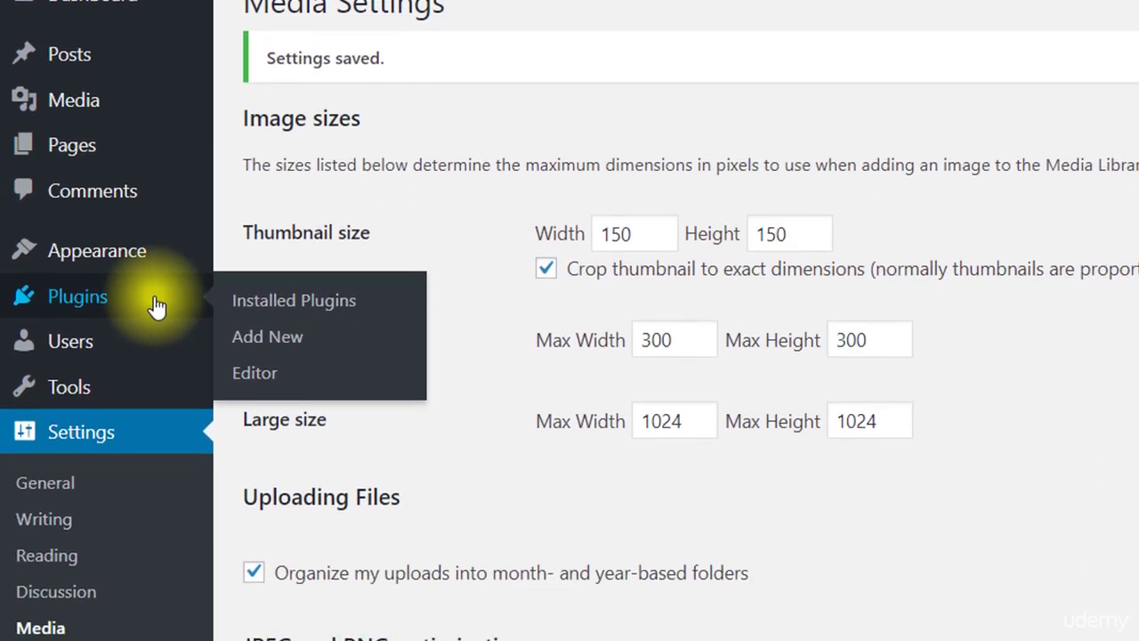
pyautogui.click(157, 473)
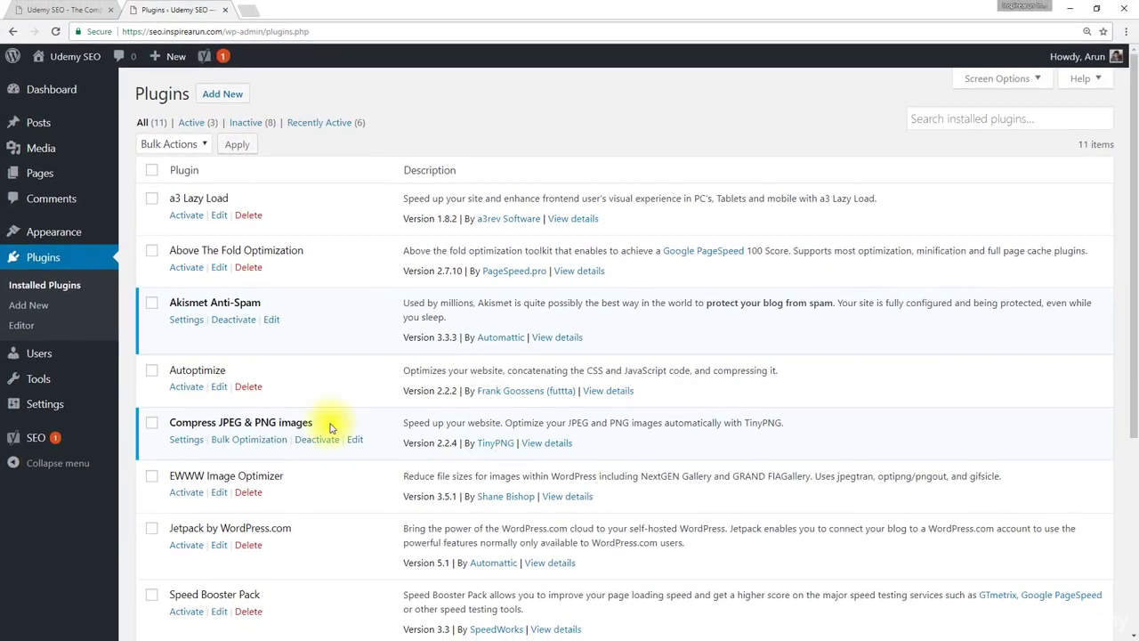
# Run TinyPNG Bulk Optimization on all 86 image sizes, shrinking 4.97 MB to 3.74 MB
pyautogui.click(341, 459)
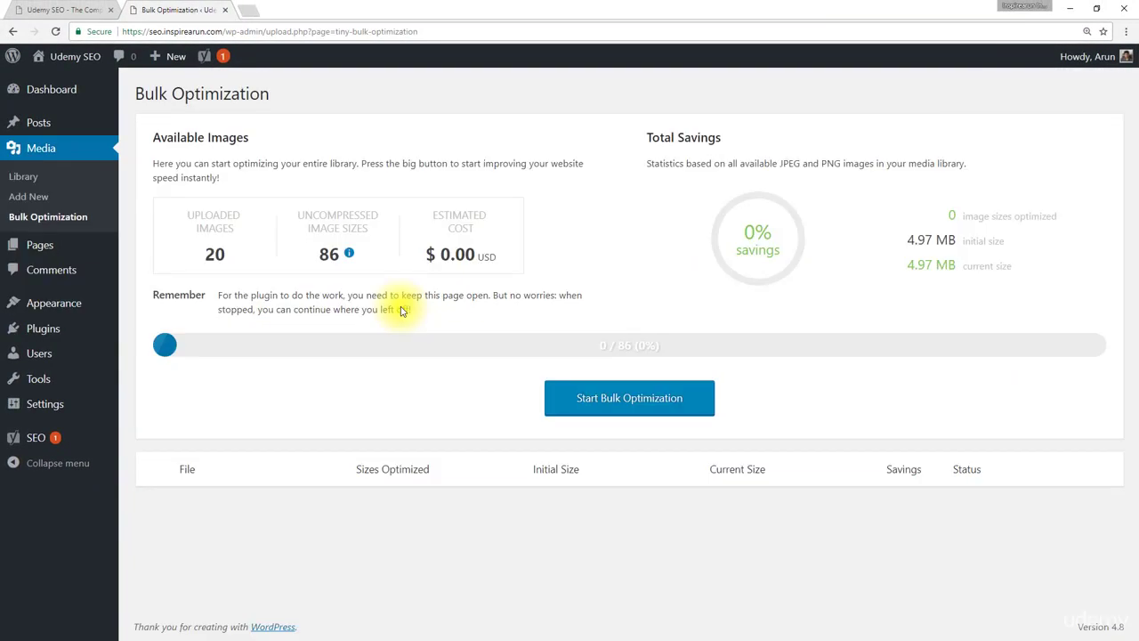
pyautogui.click(595, 405)
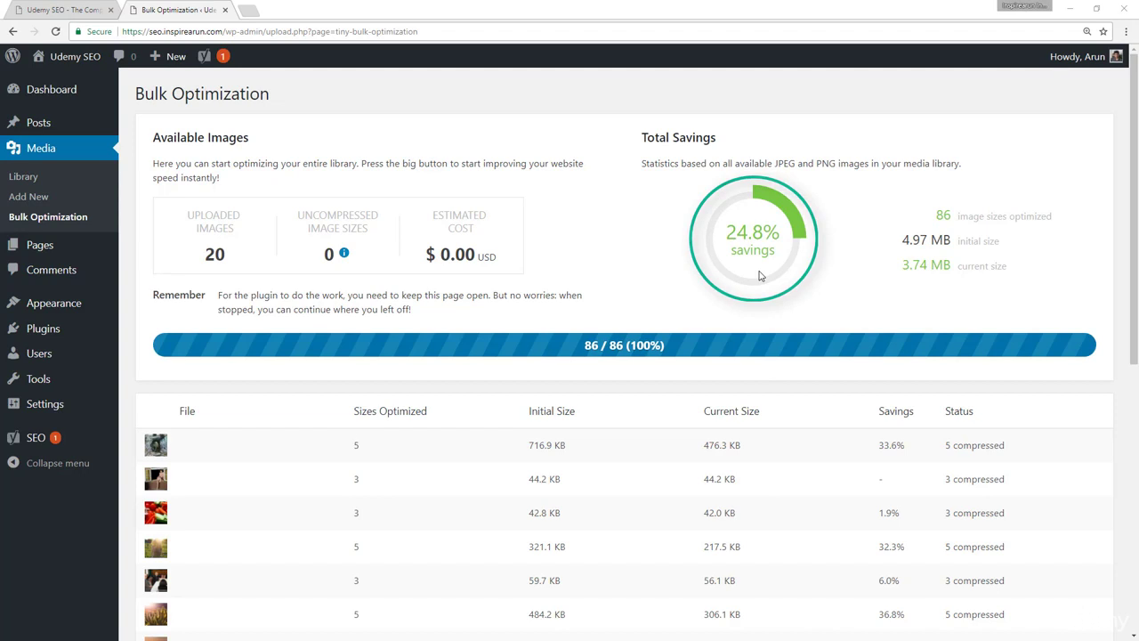
pyautogui.scroll(-1, 627, 401)
pyautogui.scroll(-2, 625, 402)
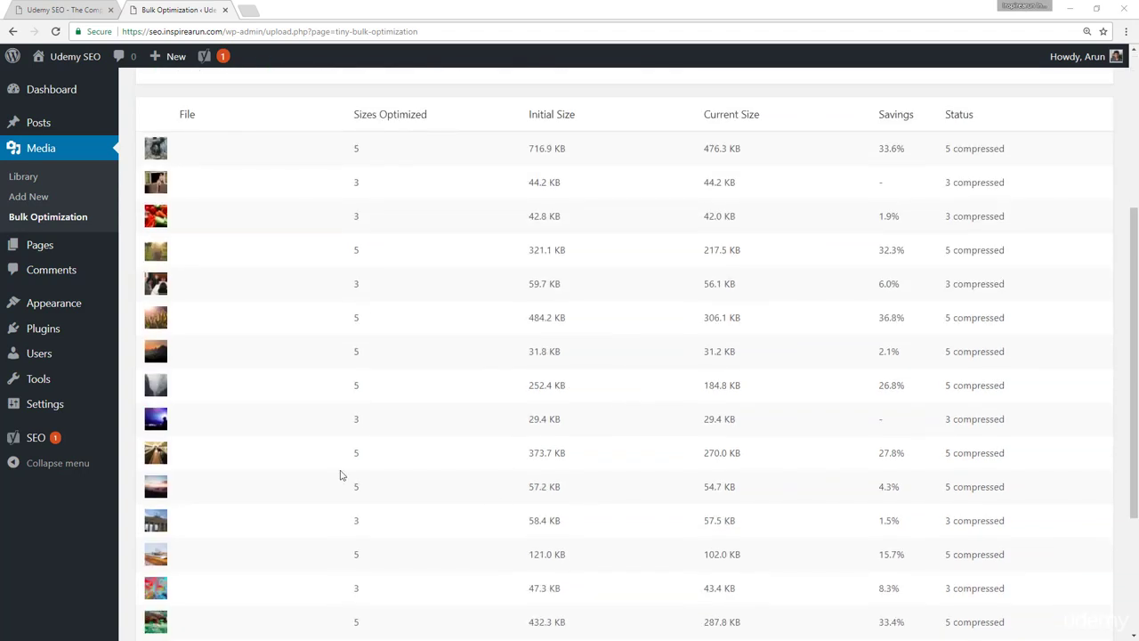
pyautogui.scroll(-2, 357, 196)
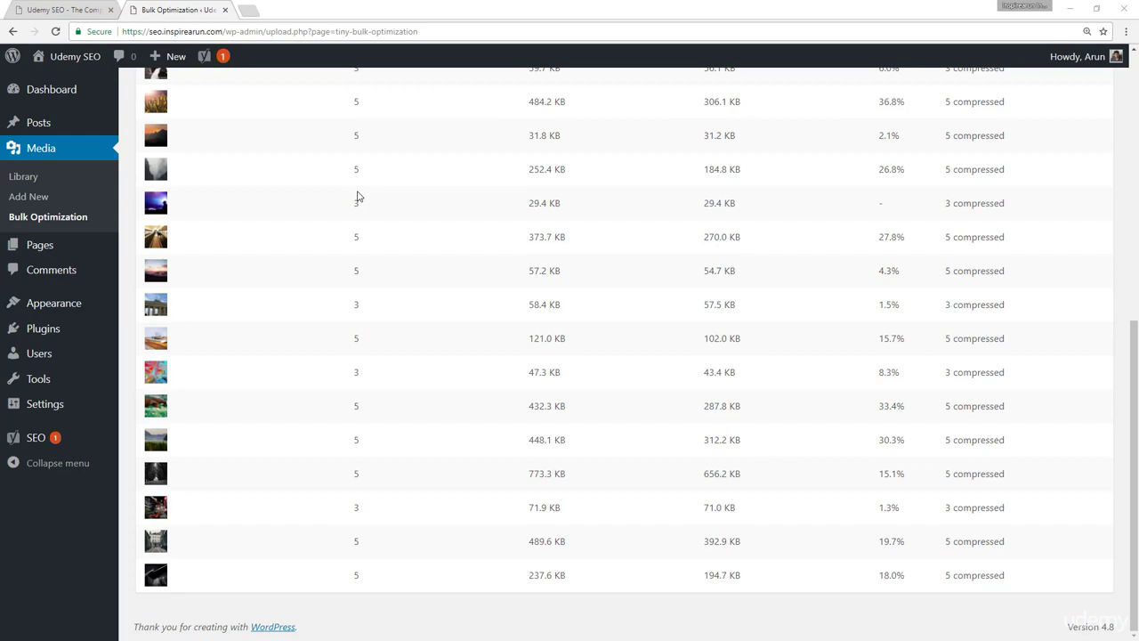
pyautogui.scroll(5, 390, 341)
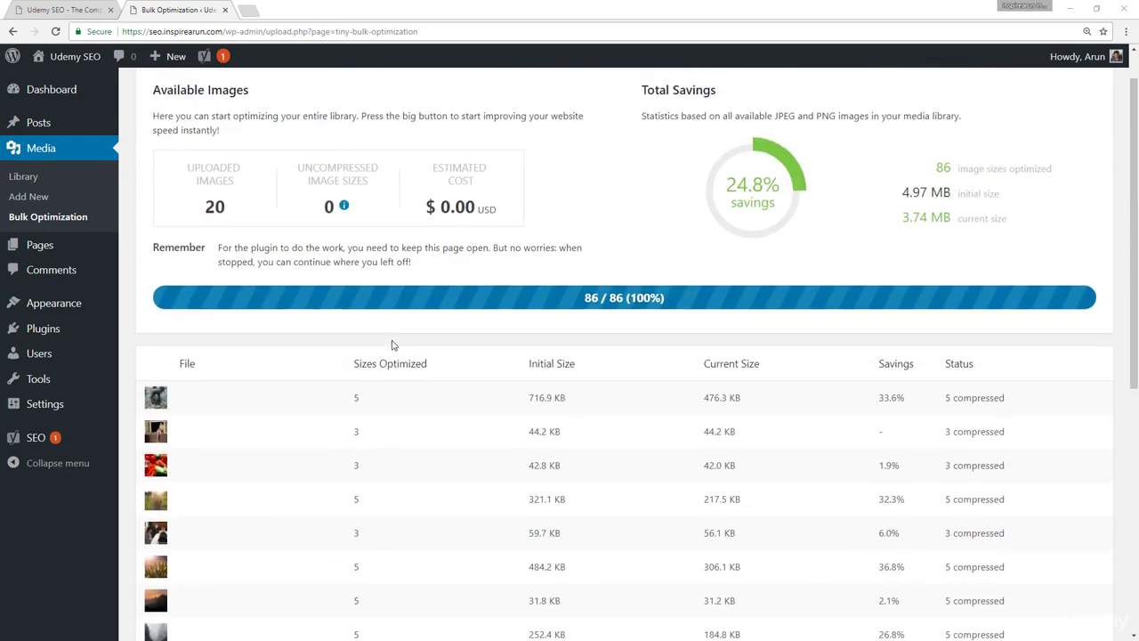
pyautogui.scroll(1, 392, 346)
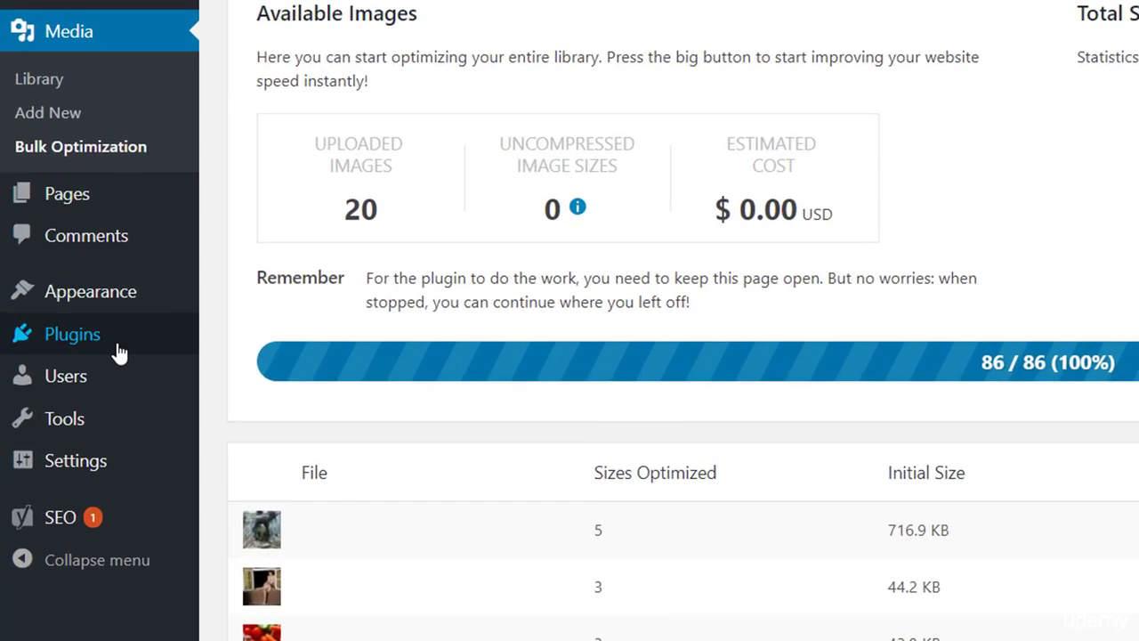
# Deactivate the Compress JPEG & PNG images plugin in Installed Plugins
pyautogui.moveTo(70, 340)
pyautogui.click(117, 345)
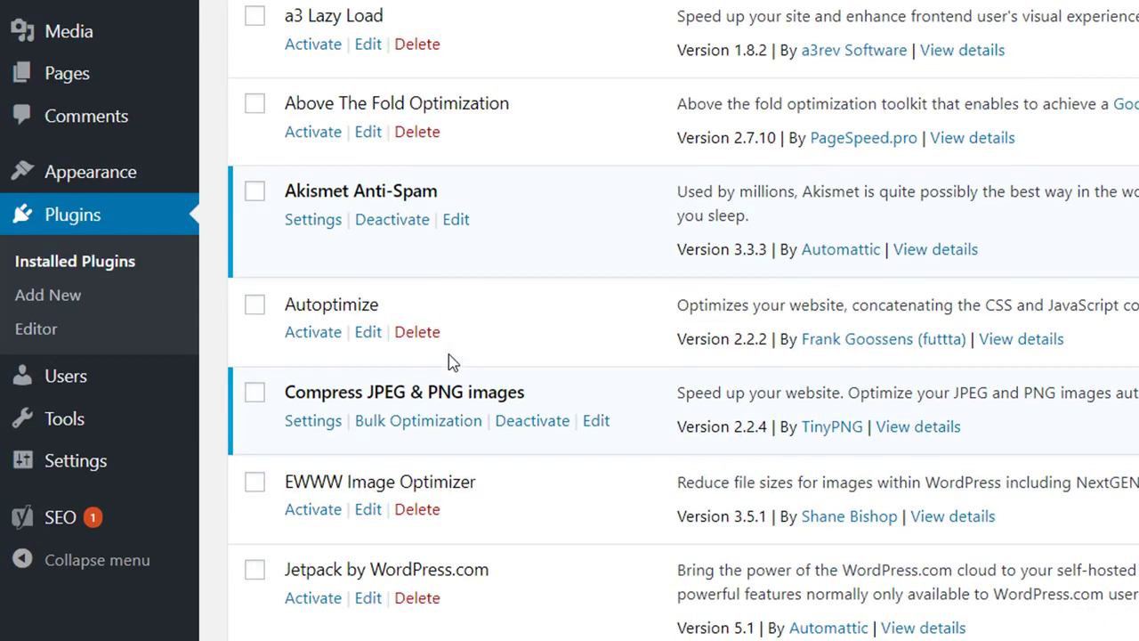
pyautogui.click(534, 428)
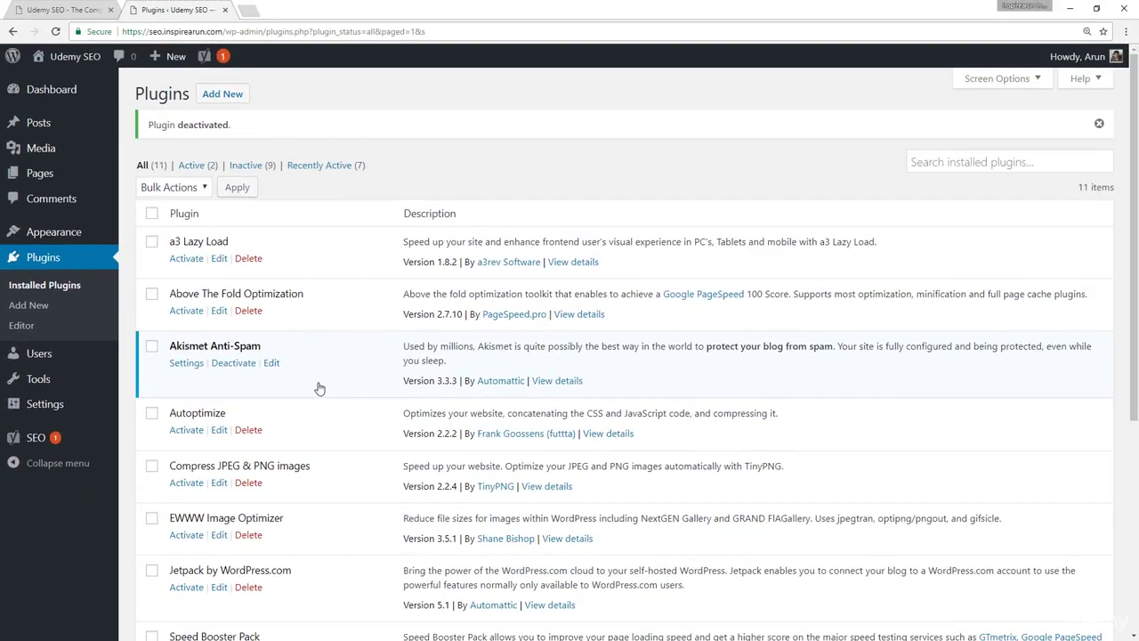
pyautogui.scroll(-1, 319, 356)
pyautogui.scroll(-1, 319, 389)
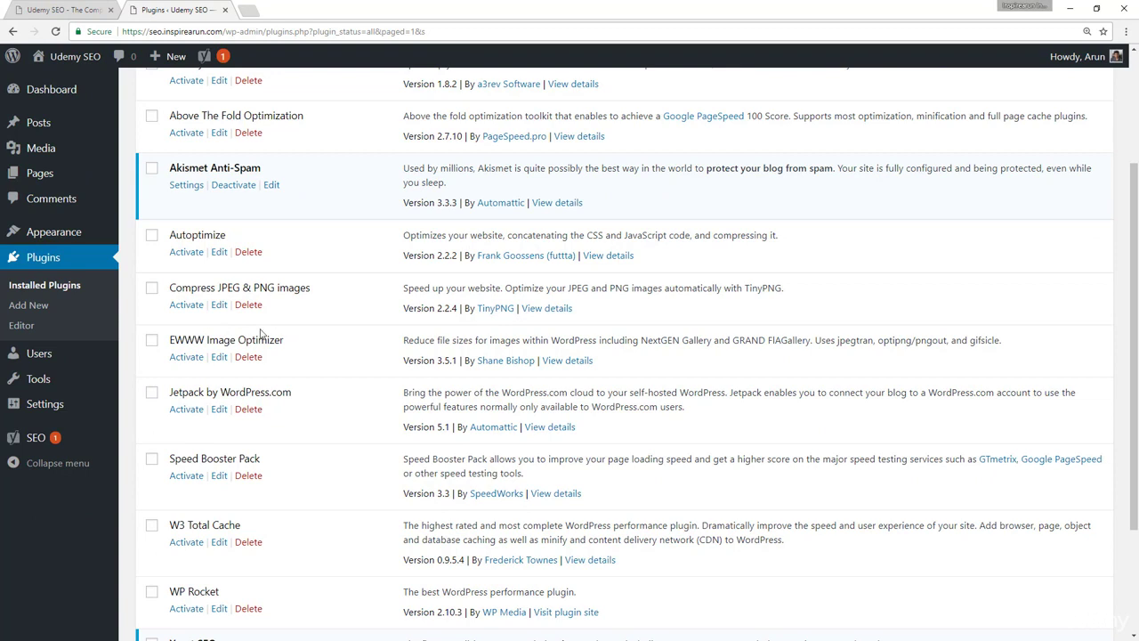
# Activate EWWW Image Optimizer and bring up its settings page
pyautogui.click(187, 357)
pyautogui.scroll(-1, 301, 377)
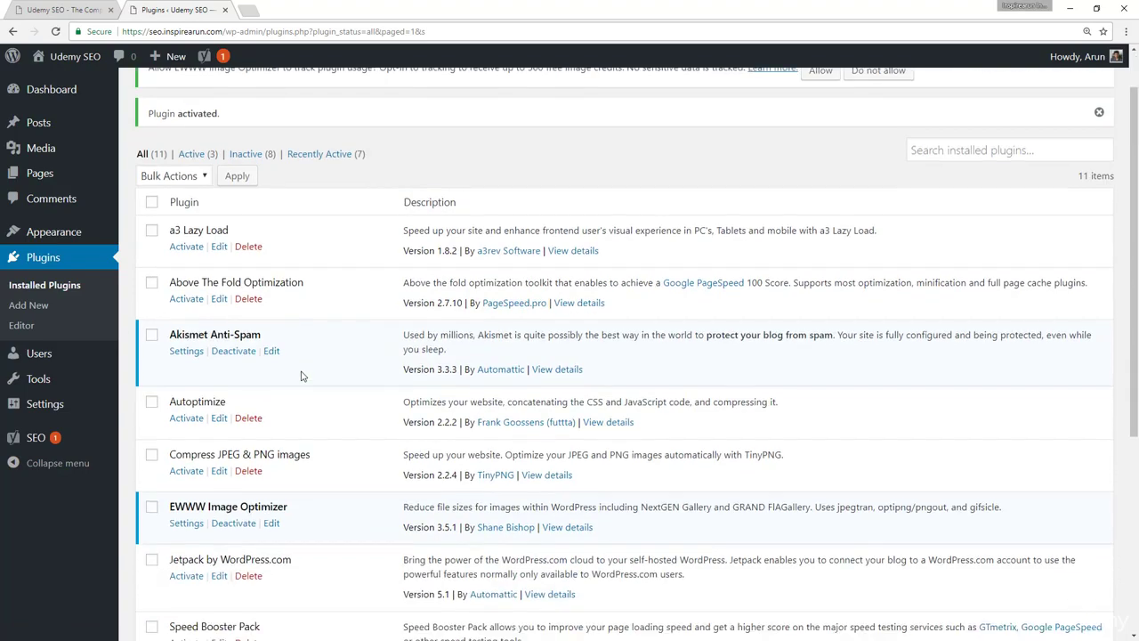
pyautogui.scroll(-1, 301, 376)
pyautogui.click(183, 401)
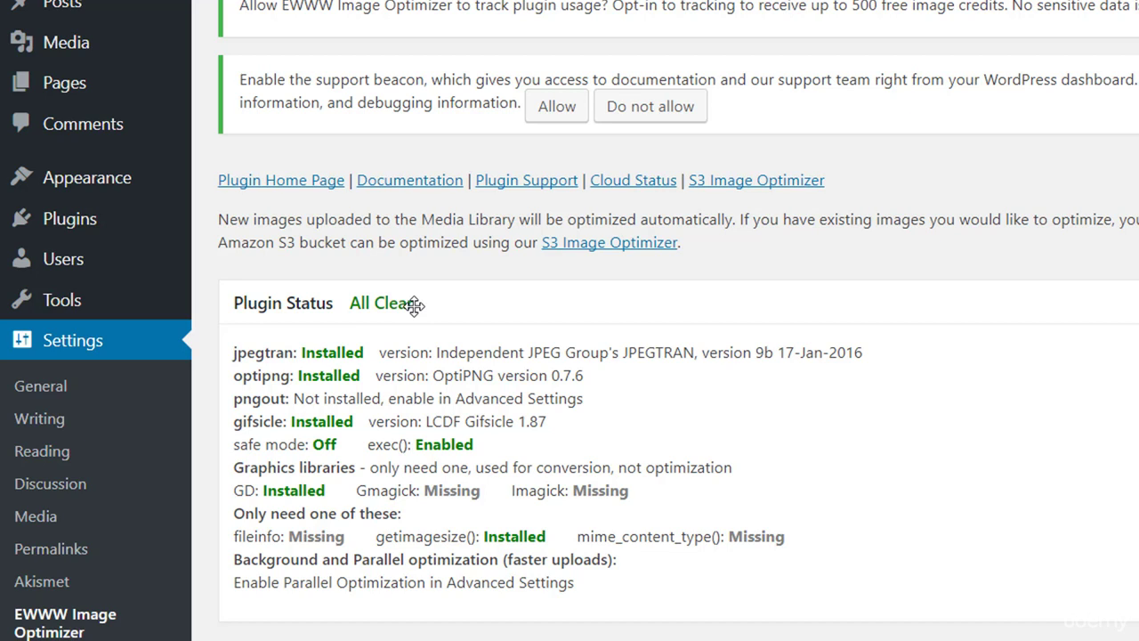
# Check EWWW's Plugin Status box: All Clear, pngout not installed, GD installed, Gmagick and Imagick missing
pyautogui.click(415, 306)
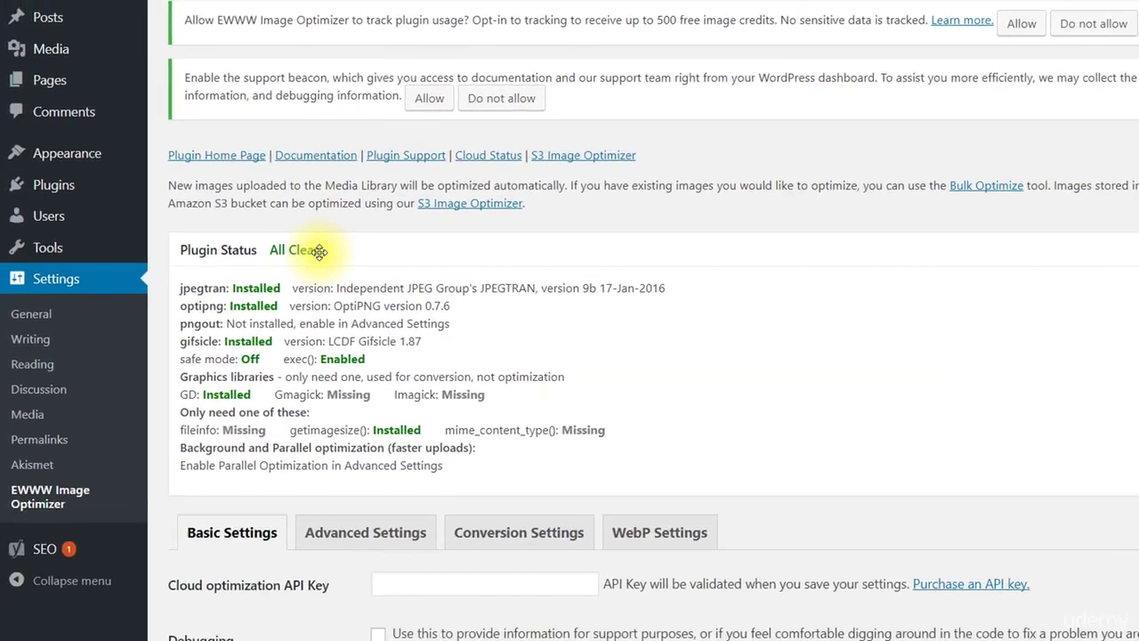
# Keep EWWW's JPG Optimization Level at Lossless Compression
pyautogui.scroll(-5, 419, 373)
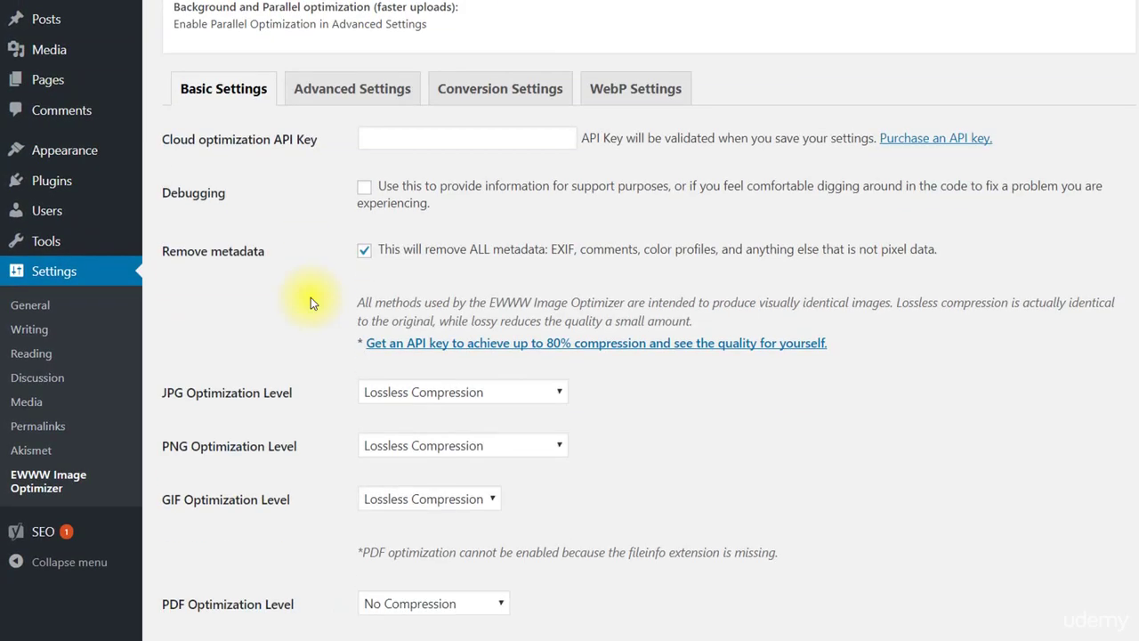
pyautogui.scroll(-1, 310, 303)
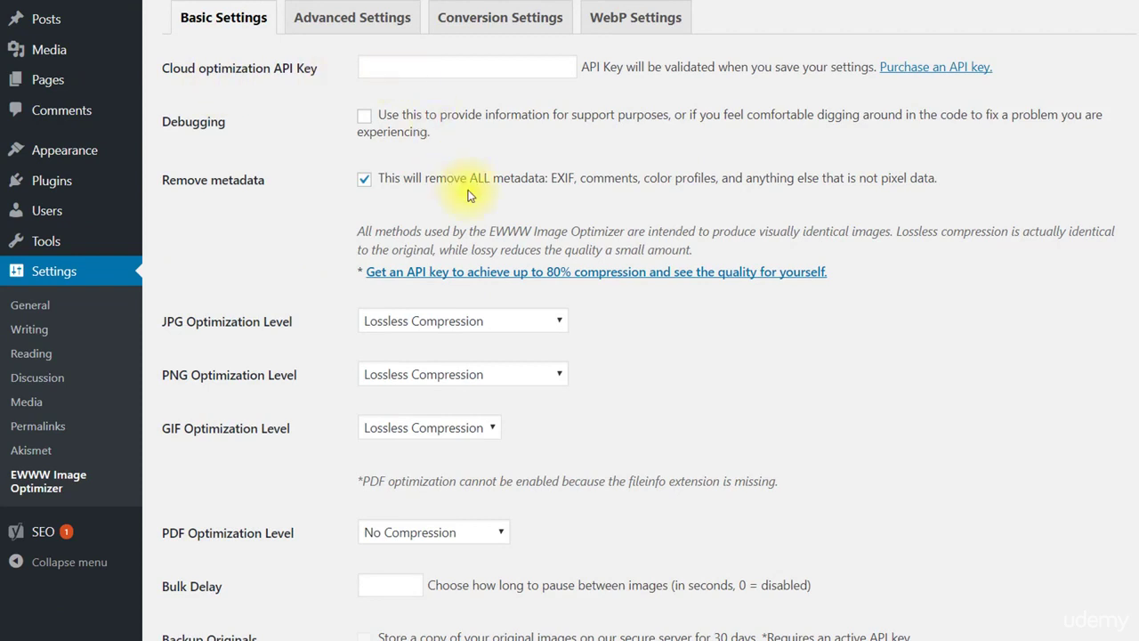
pyautogui.scroll(-2, 470, 195)
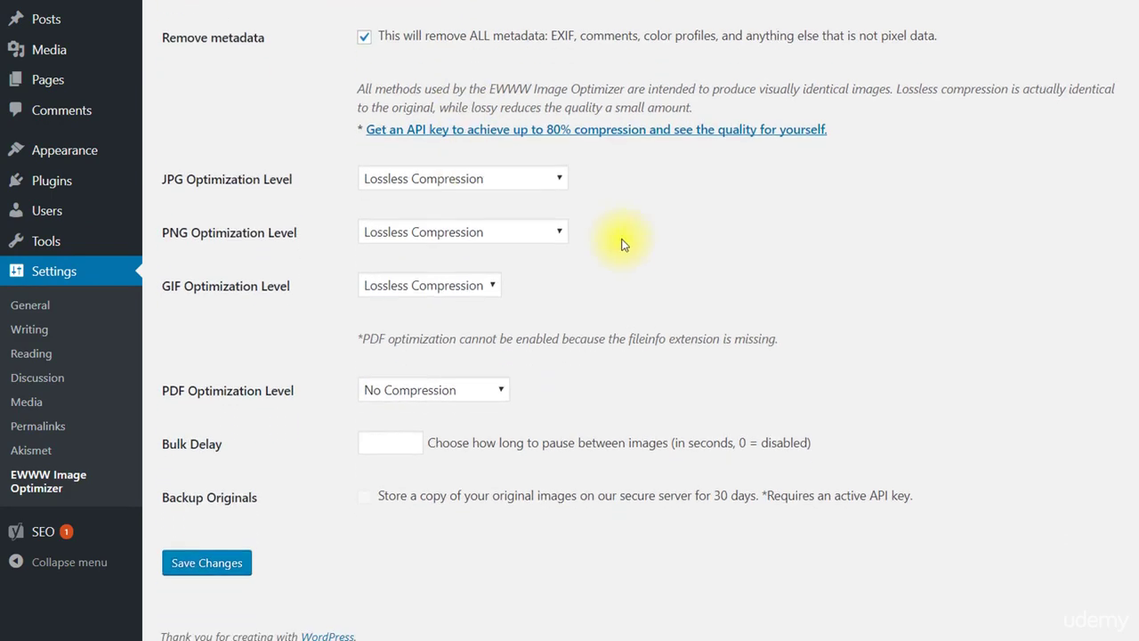
pyautogui.scroll(3, 623, 247)
pyautogui.scroll(-3, 623, 247)
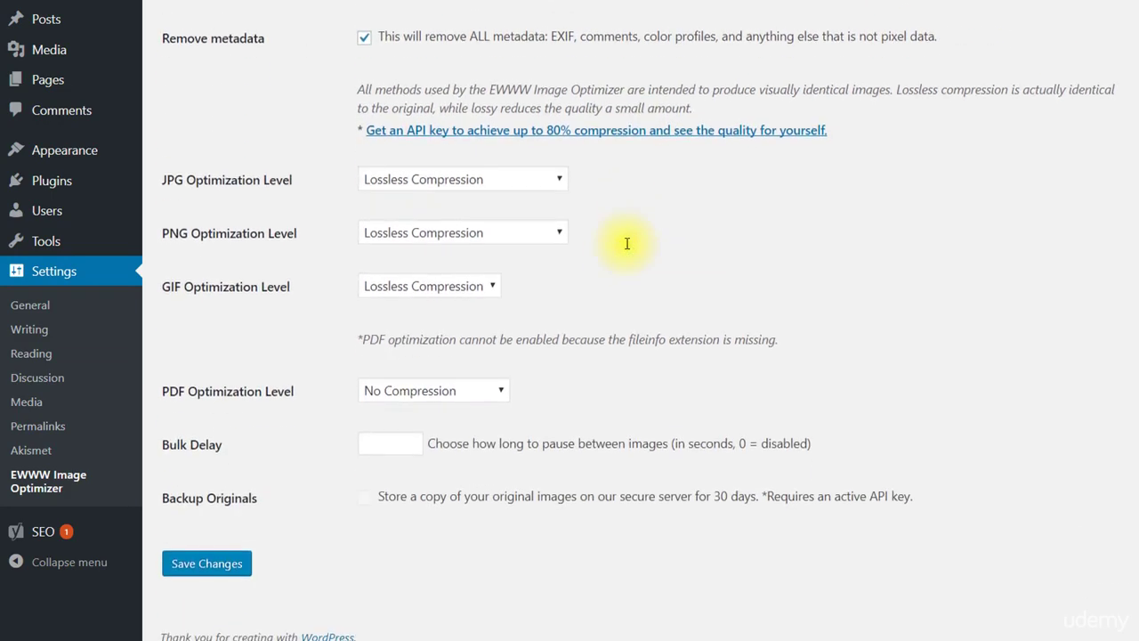
pyautogui.click(552, 181)
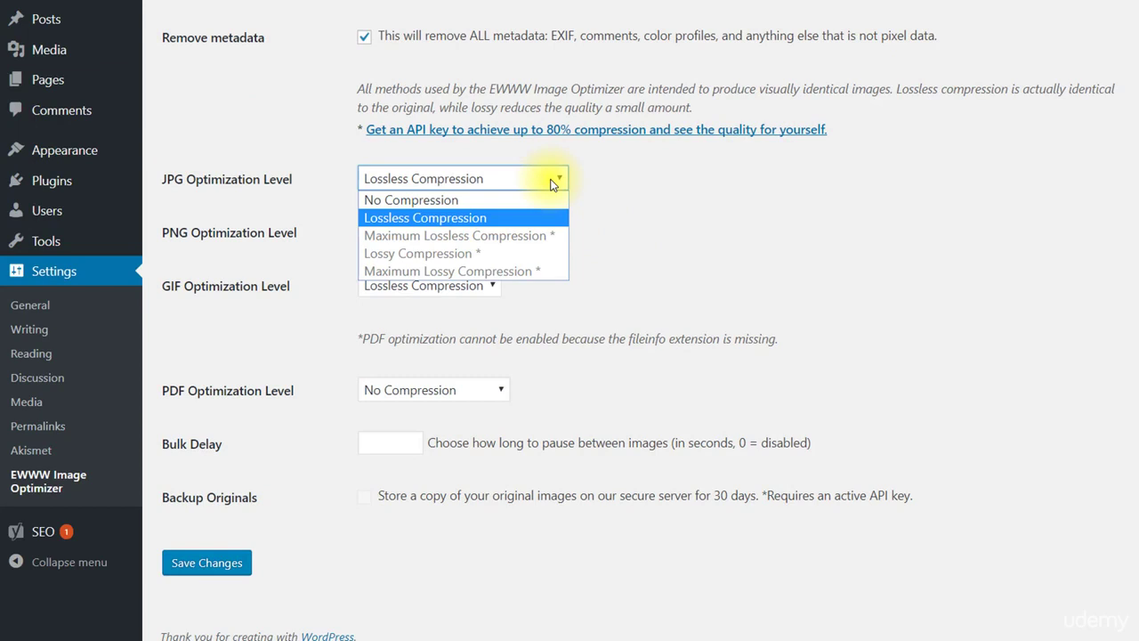
pyautogui.click(398, 224)
# Set PNG Optimization Level to Lossy Compression and save the basic settings
pyautogui.click(463, 231)
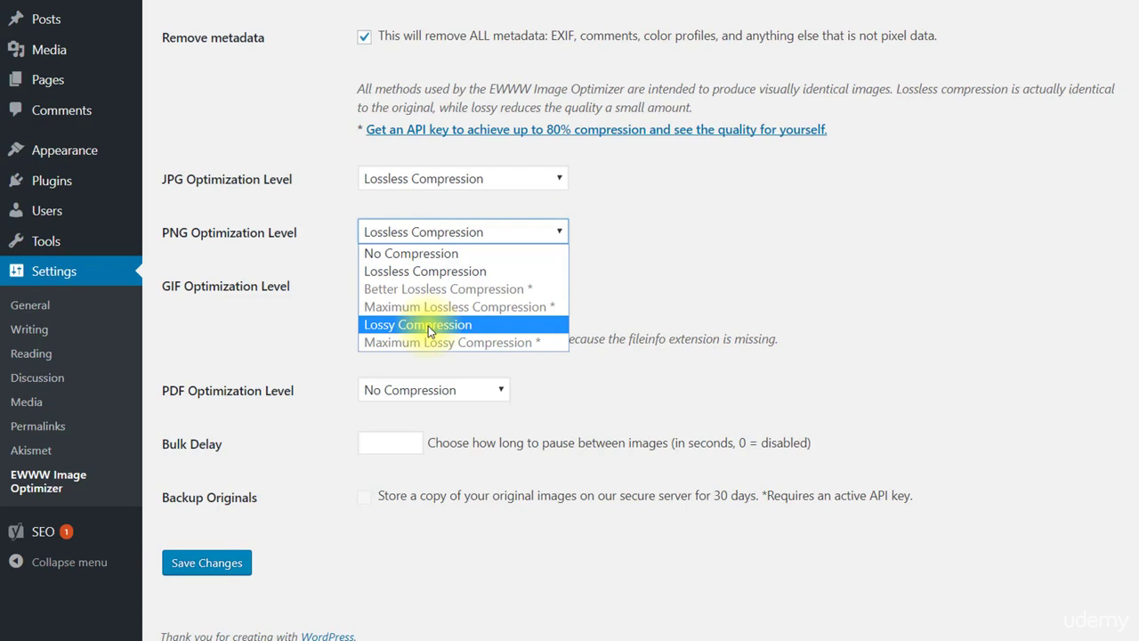
pyautogui.click(428, 326)
pyautogui.scroll(4, 428, 326)
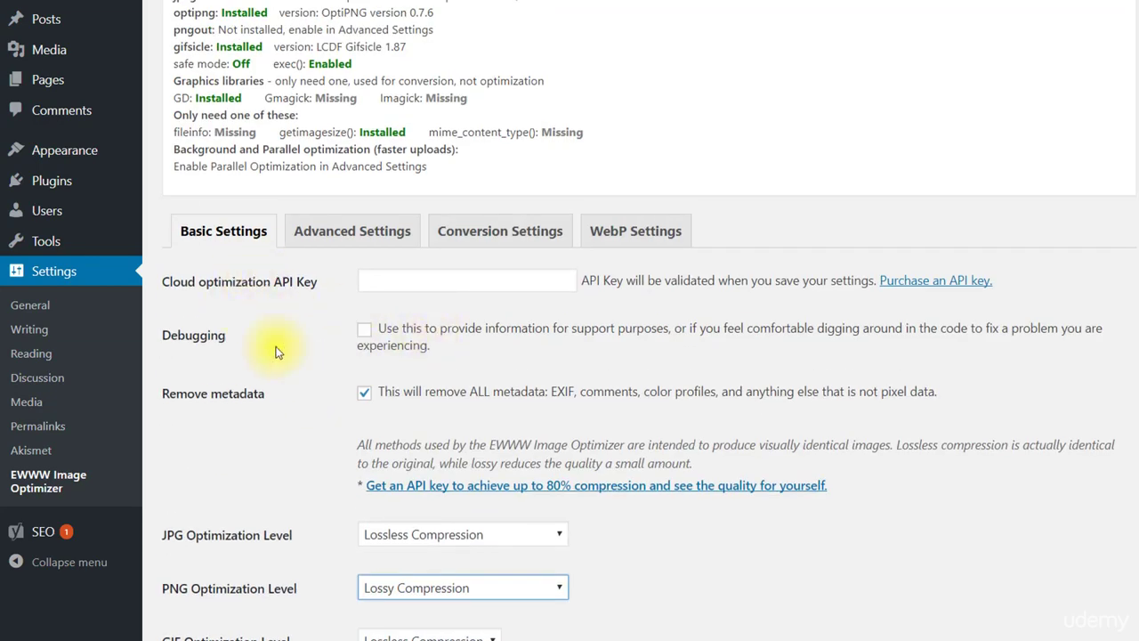
pyautogui.scroll(3, 267, 267)
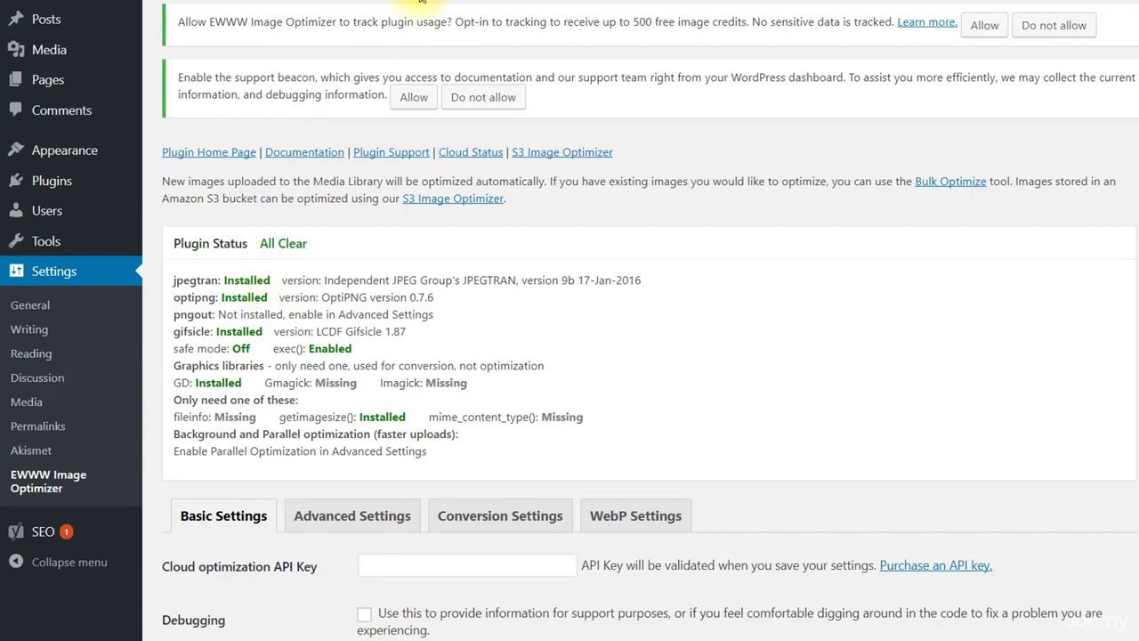
pyautogui.scroll(-8, 418, 44)
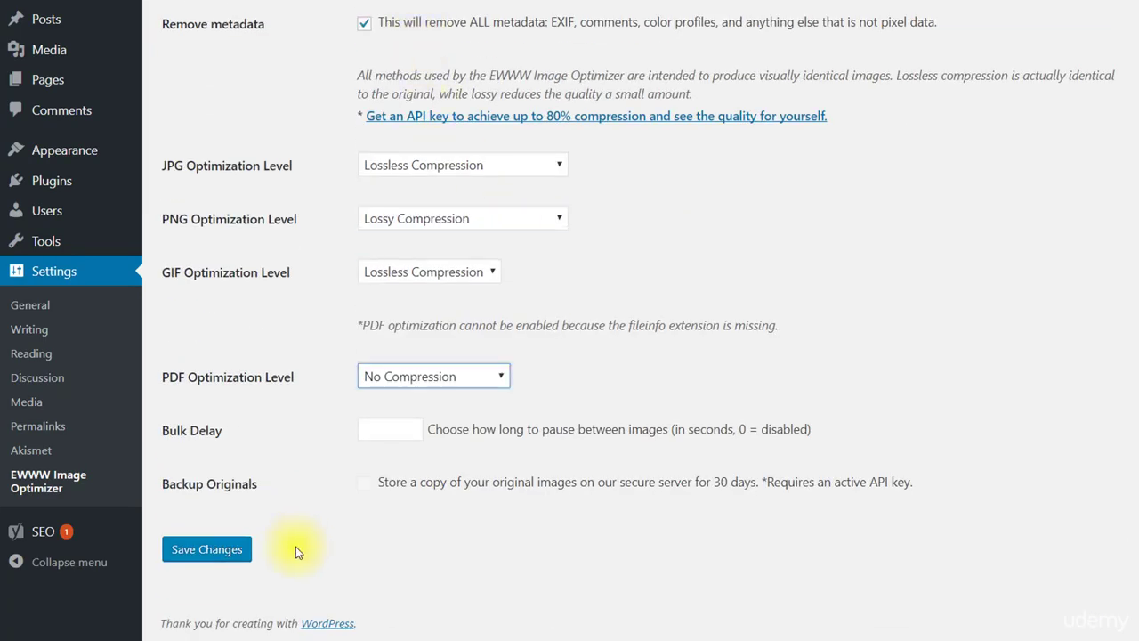
pyautogui.click(223, 544)
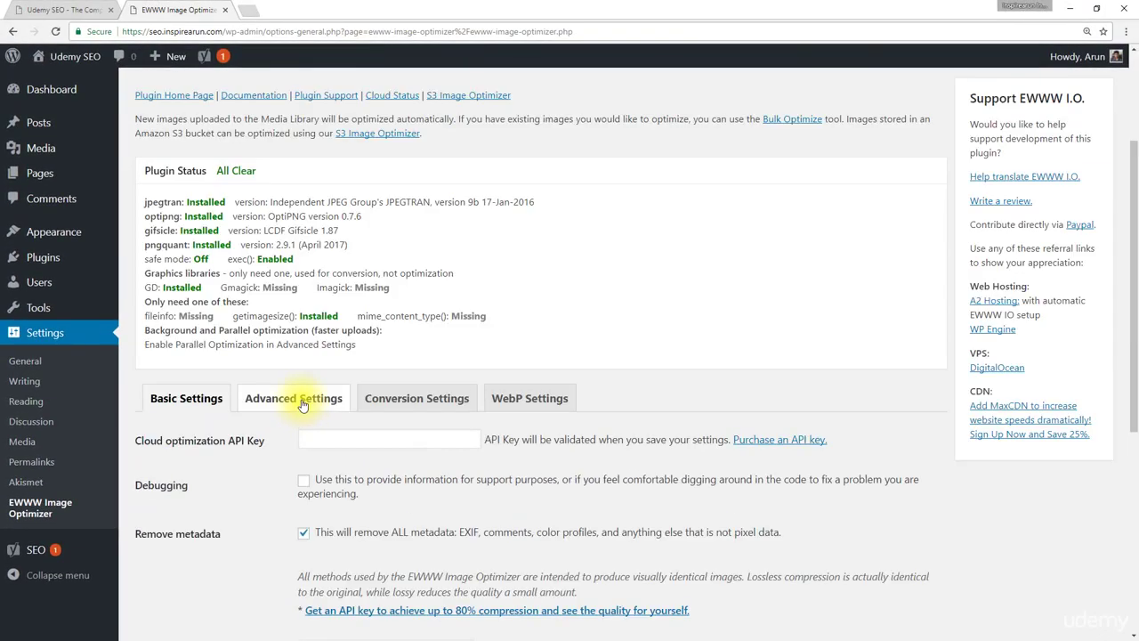
# In Advanced Settings, allow resizing of existing Media Library images, leaving max dimensions at 0
pyautogui.click(302, 404)
pyautogui.scroll(-3, 303, 404)
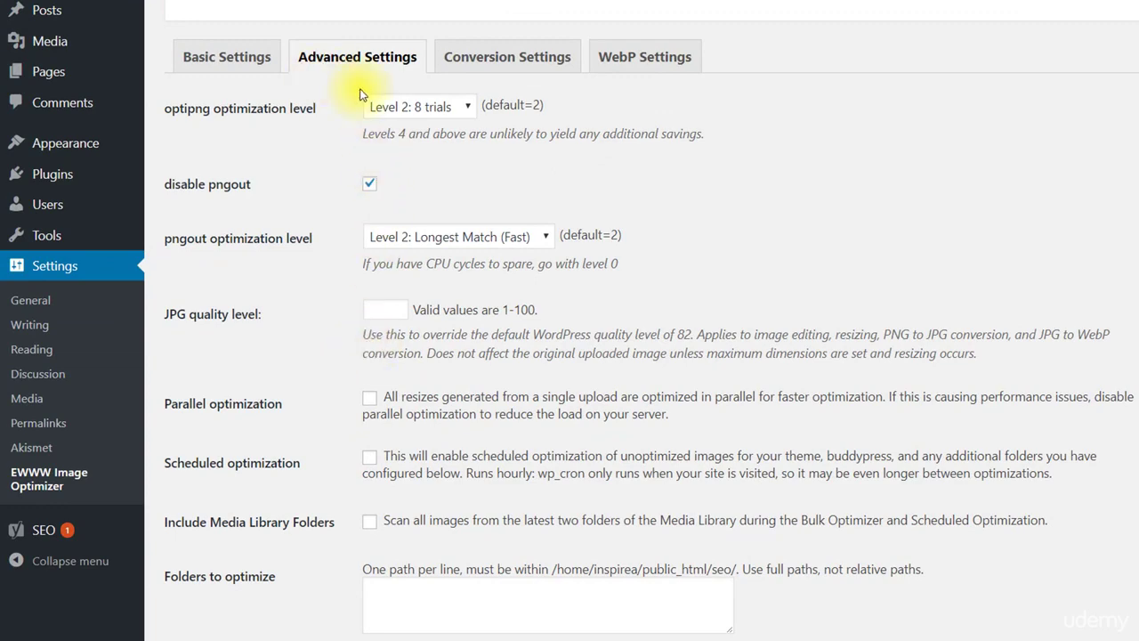
pyautogui.scroll(-3, 361, 93)
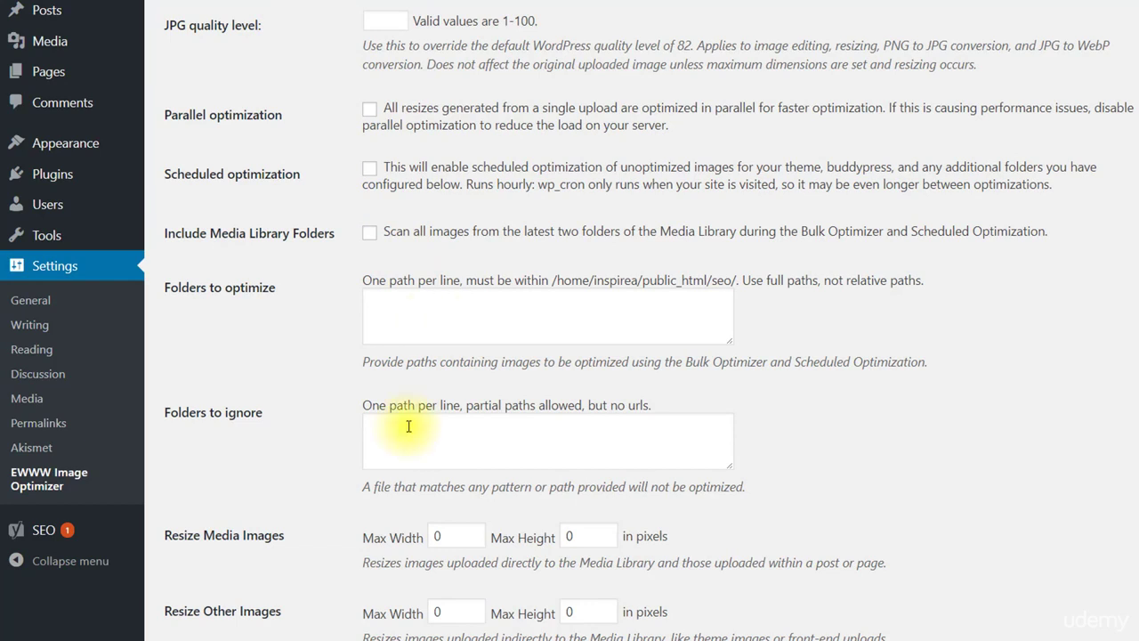
pyautogui.scroll(-5, 408, 426)
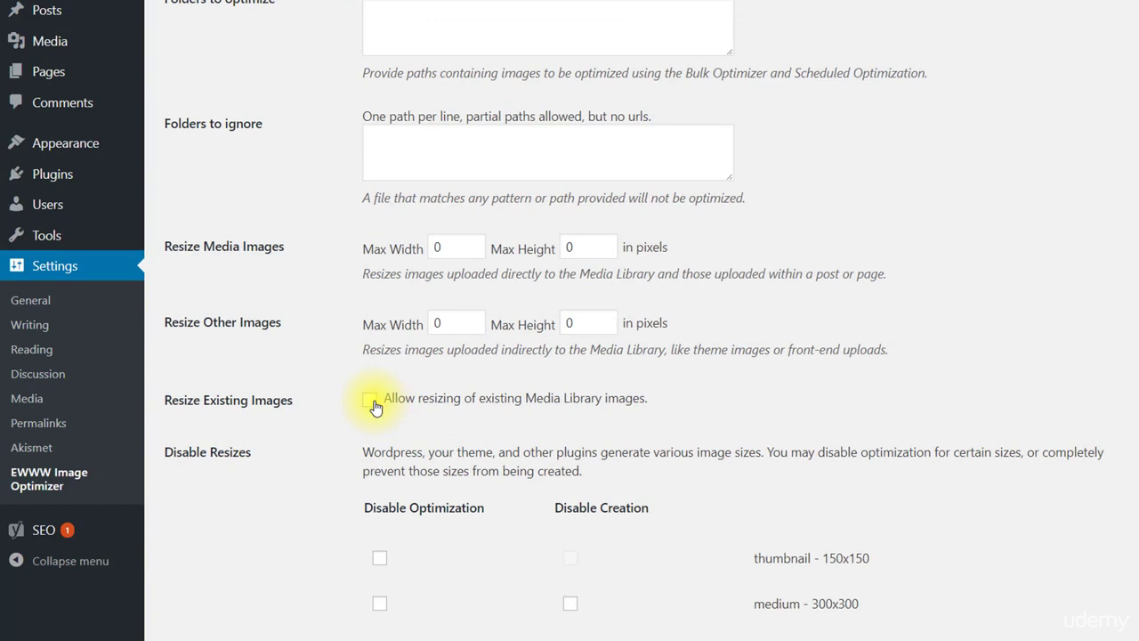
pyautogui.click(371, 402)
pyautogui.scroll(-7, 406, 414)
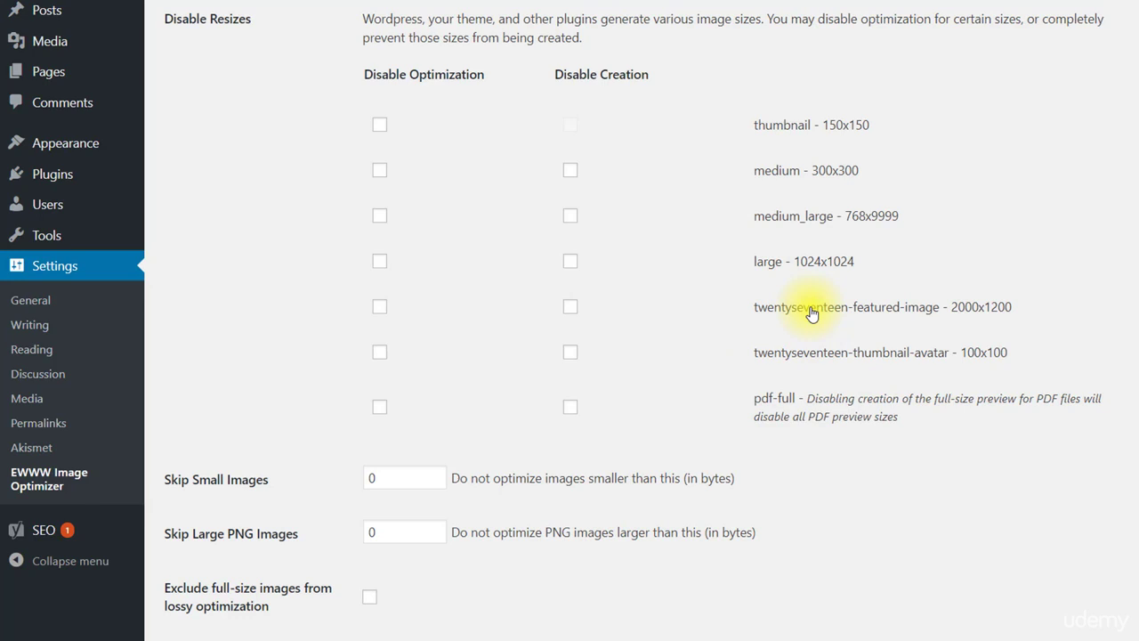
pyautogui.scroll(-3, 794, 331)
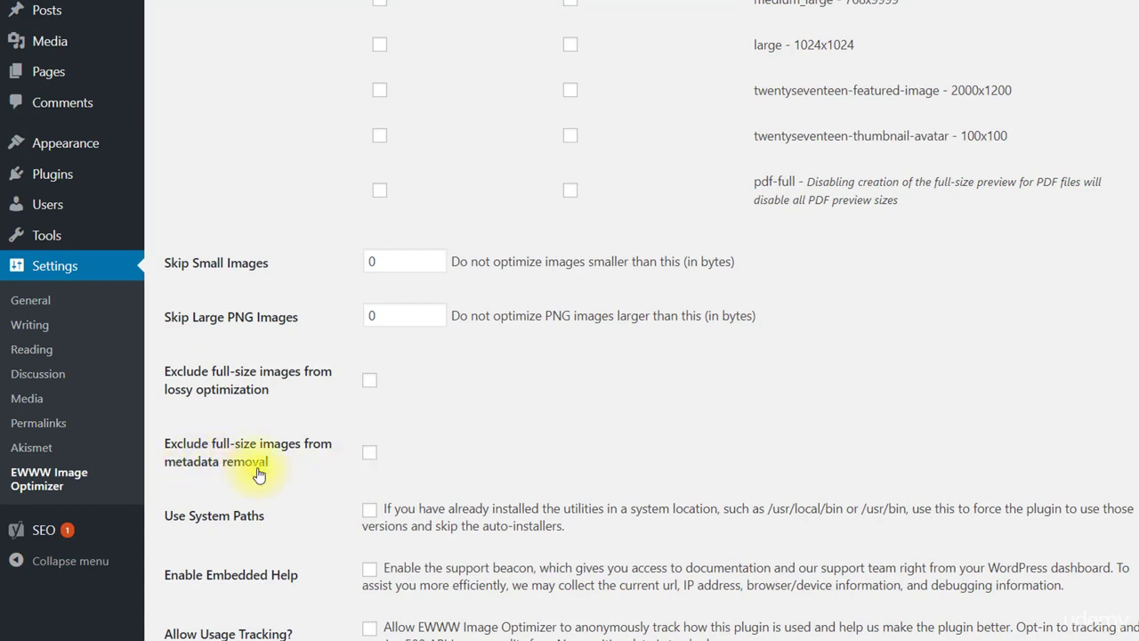
pyautogui.scroll(-2, 258, 474)
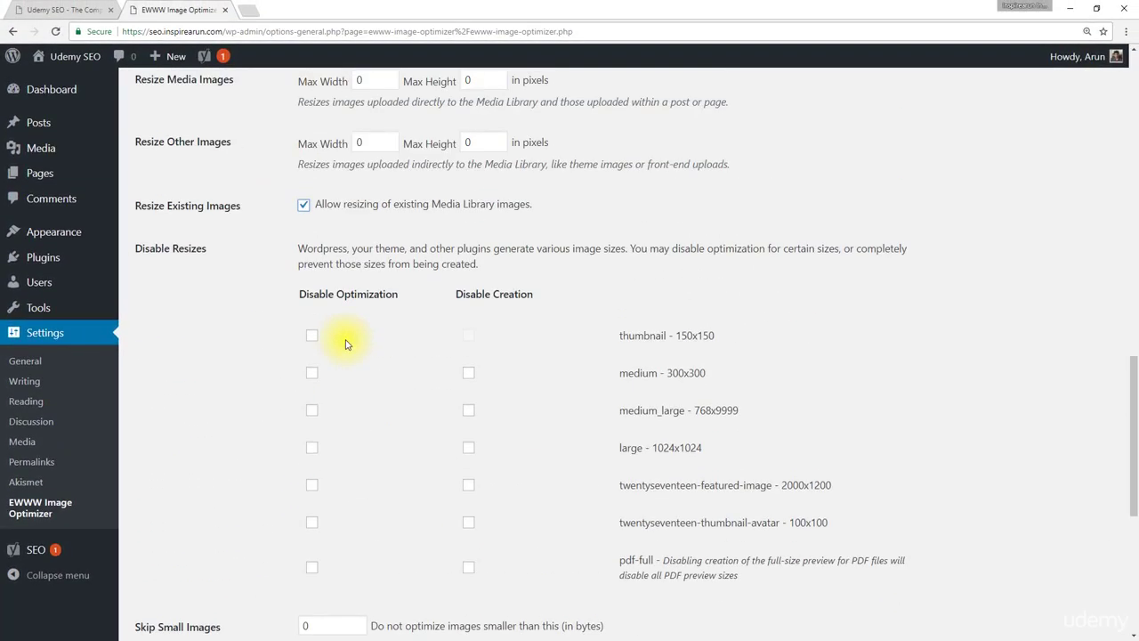
# In Conversion Settings, turn on Delete originals with every format conversion left off
pyautogui.scroll(10, 347, 345)
pyautogui.click(404, 223)
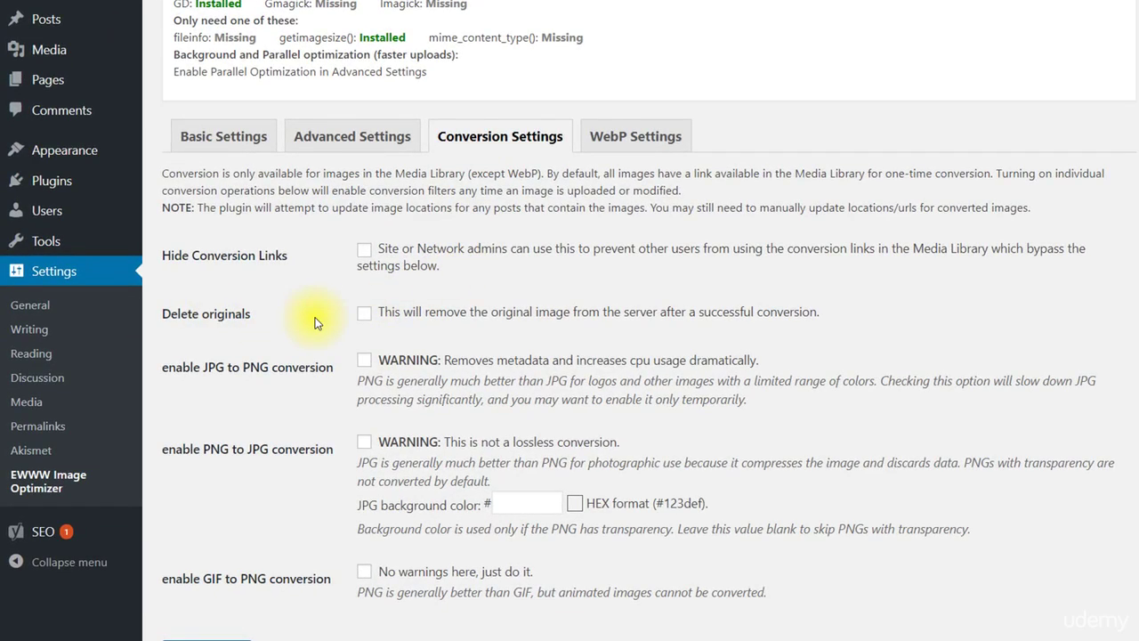
pyautogui.click(364, 314)
pyautogui.scroll(-2, 404, 310)
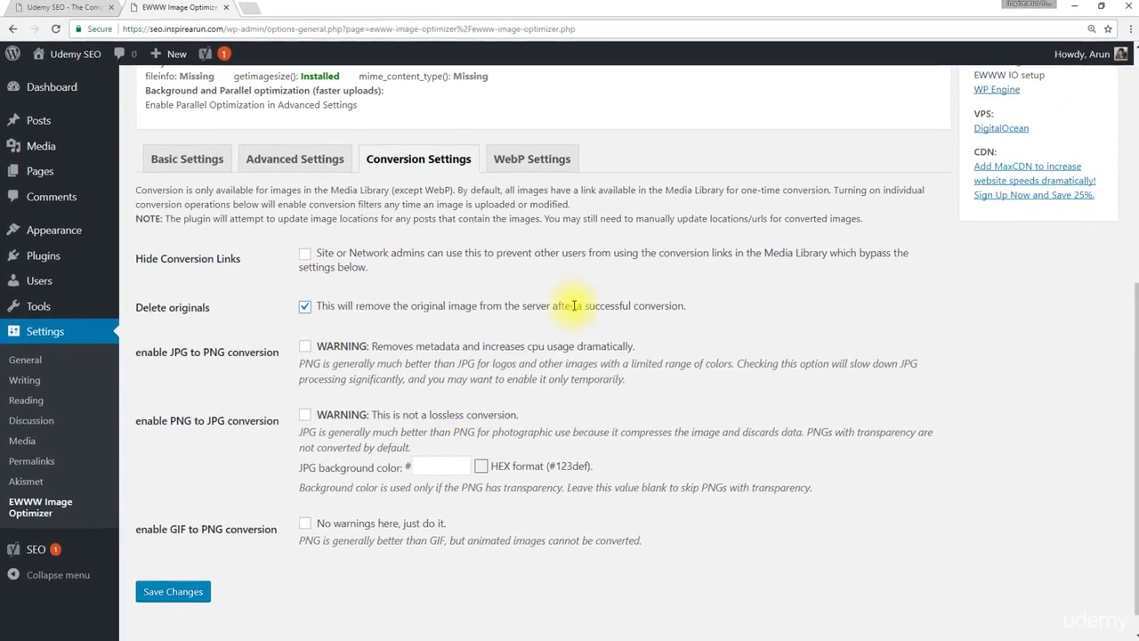
# Enable JPG/PNG to WebP conversion on the WebP Settings tab
pyautogui.click(635, 64)
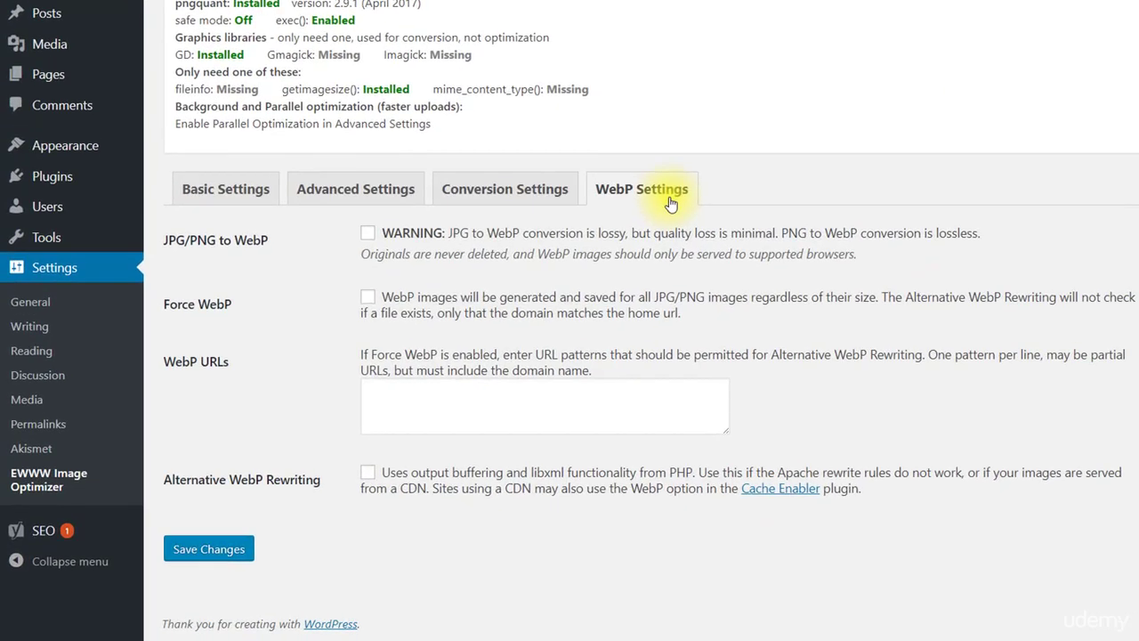
pyautogui.click(367, 233)
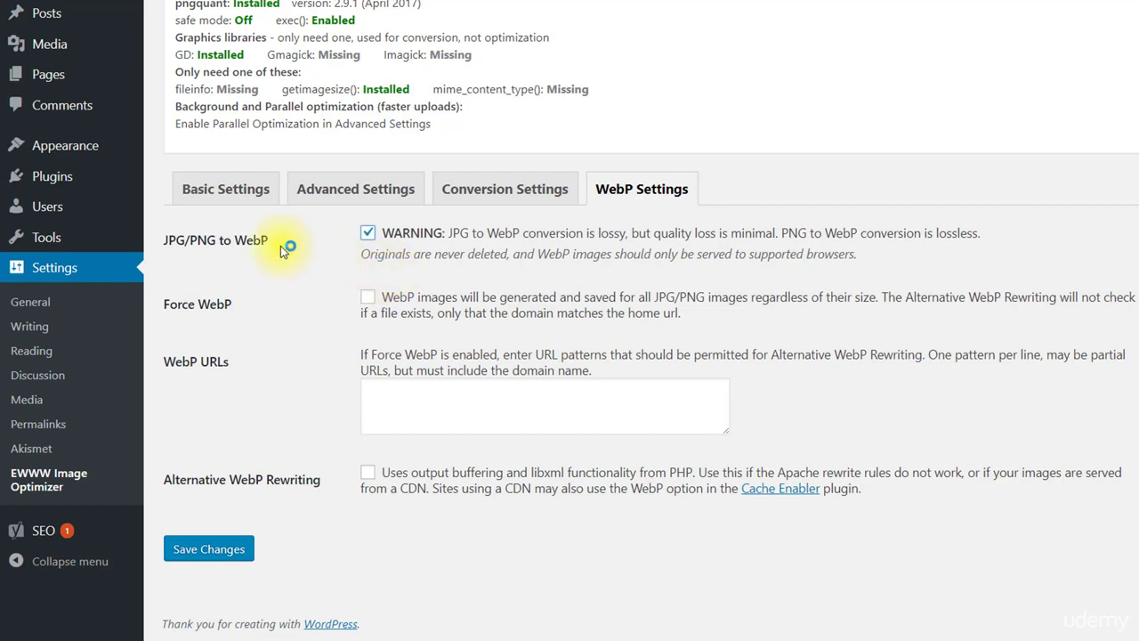
pyautogui.moveTo(267, 241); pyautogui.dragTo(234, 244)
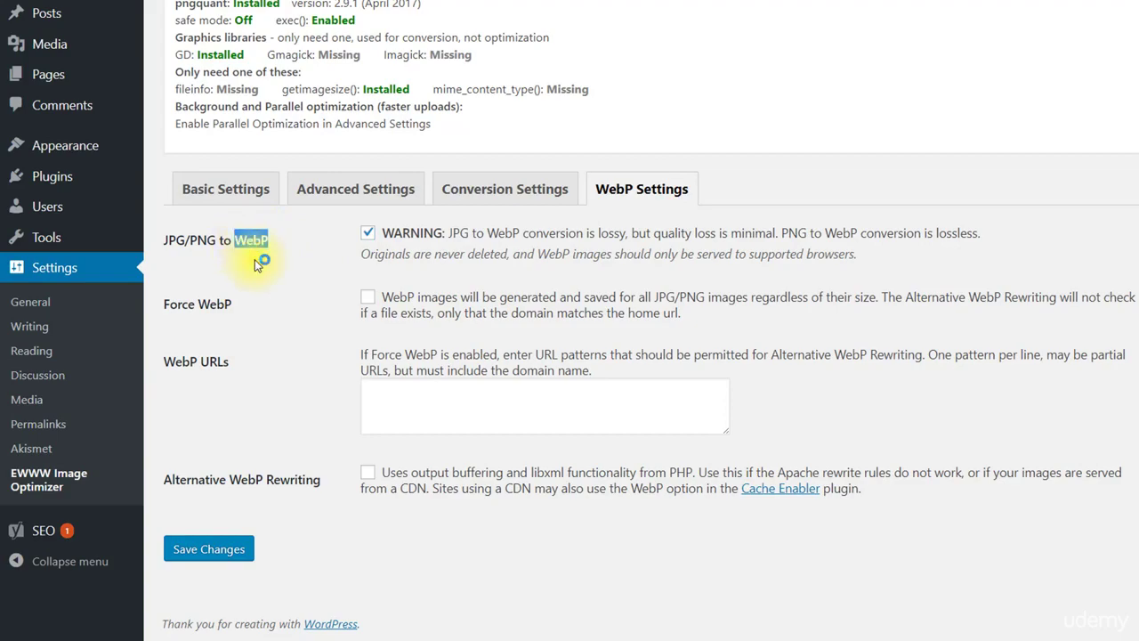
pyautogui.click(253, 259)
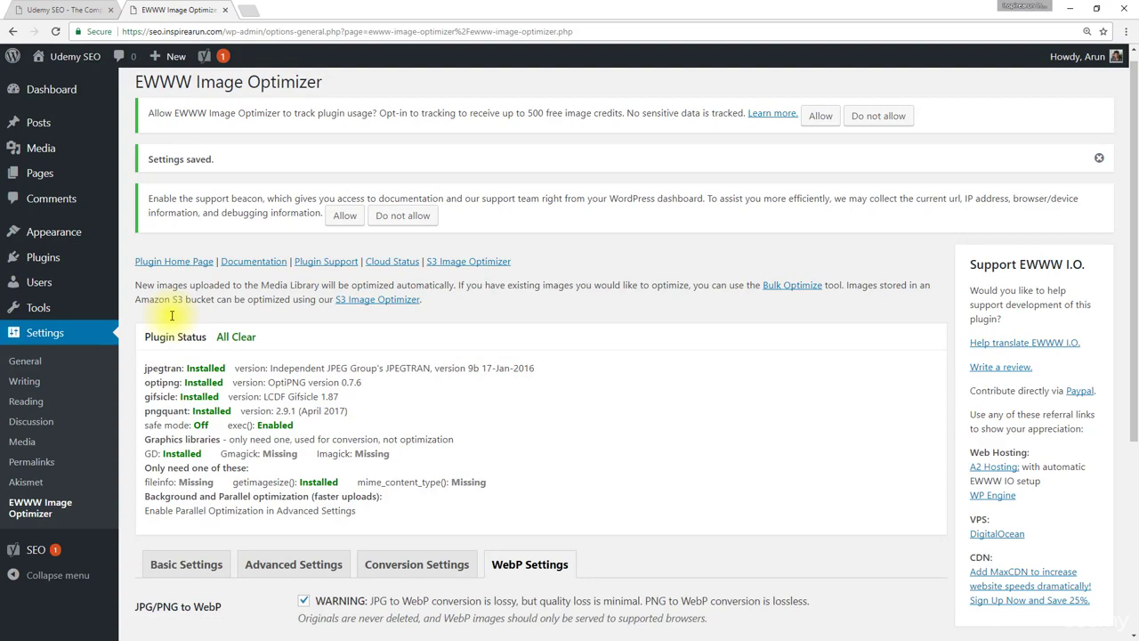
# Deactivate EWWW Image Optimizer from the Installed Plugins list
pyautogui.click(80, 264)
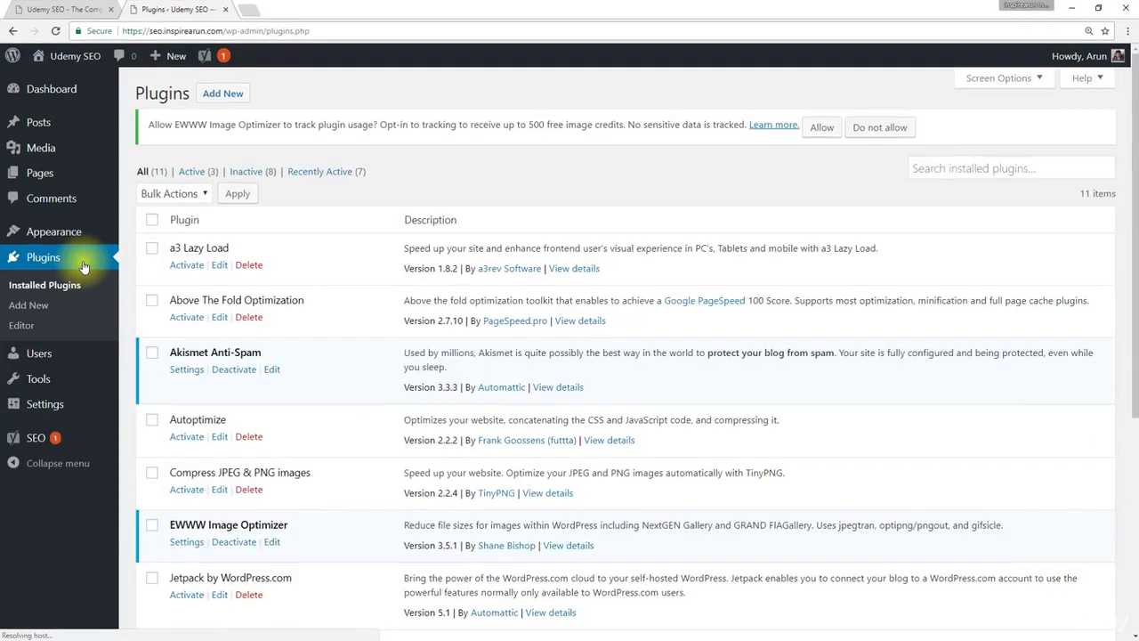
pyautogui.scroll(-5, 388, 327)
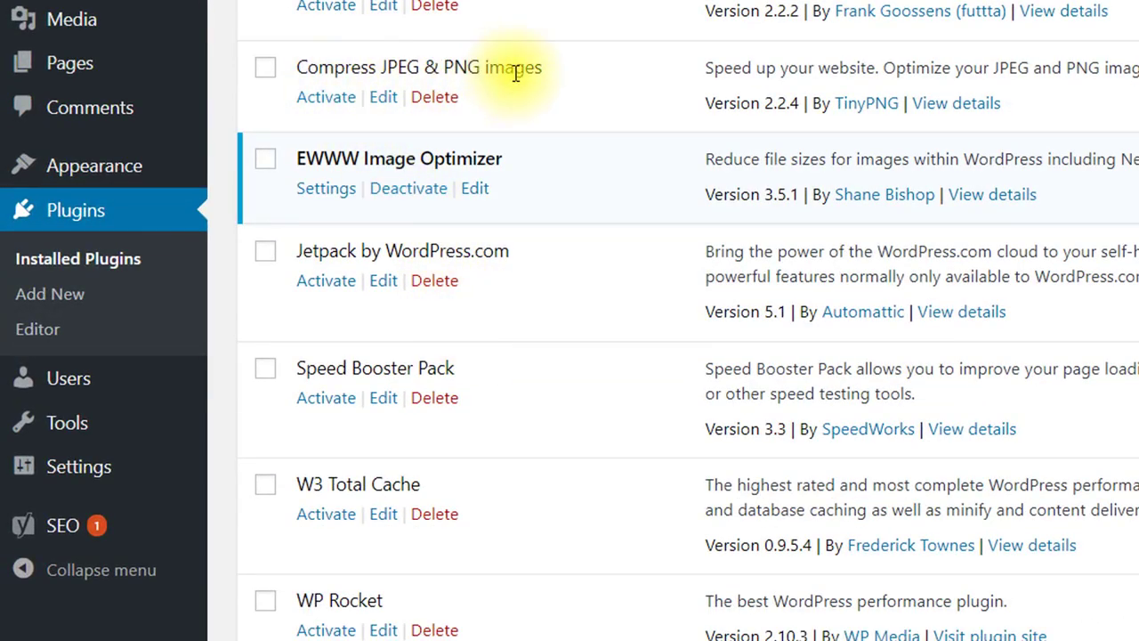
pyautogui.click(417, 189)
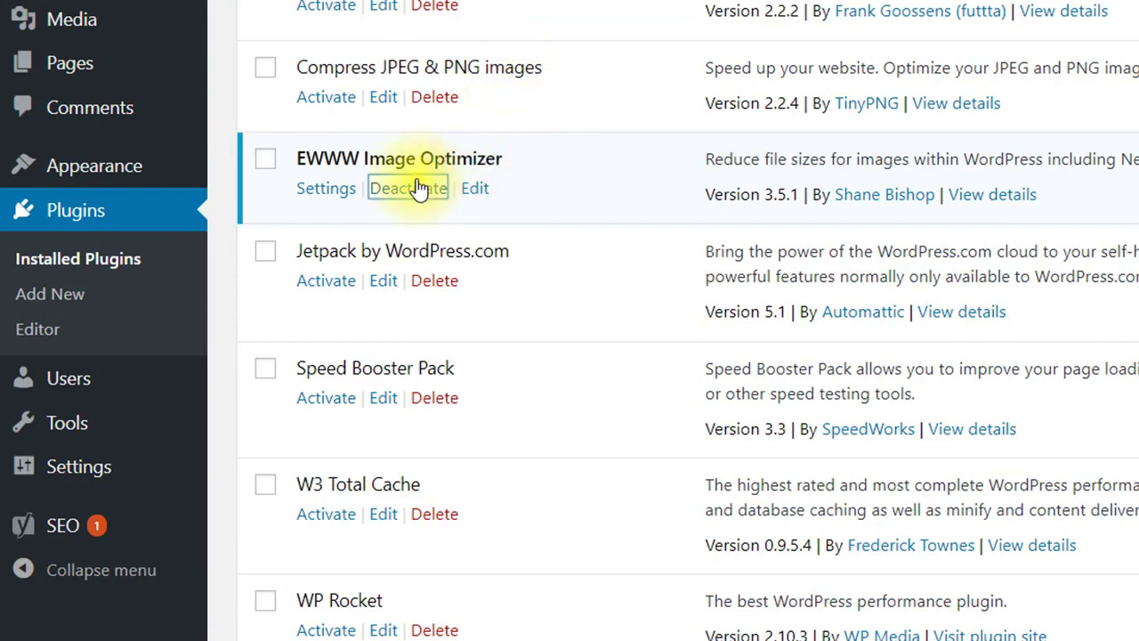